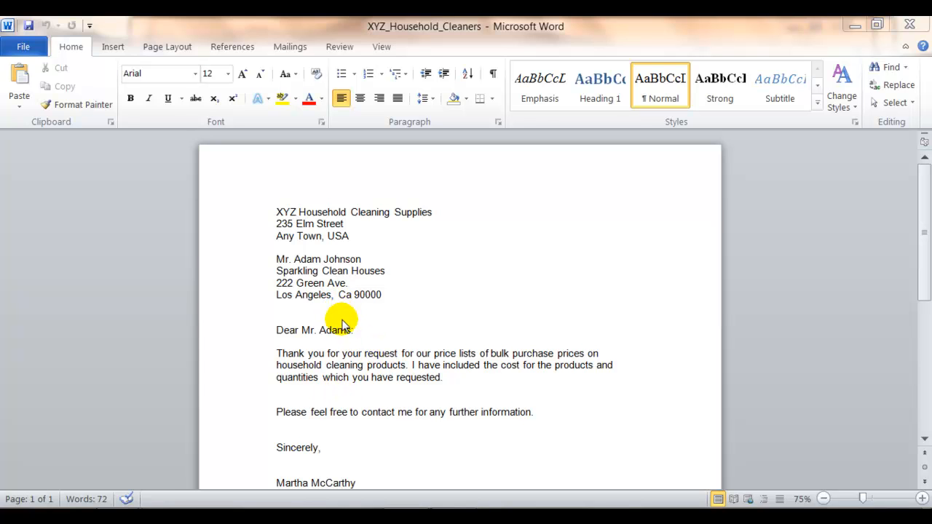
- Replace the sender's name above Marketing Representative in the signature block with "Your Name"
left_click(380, 469)
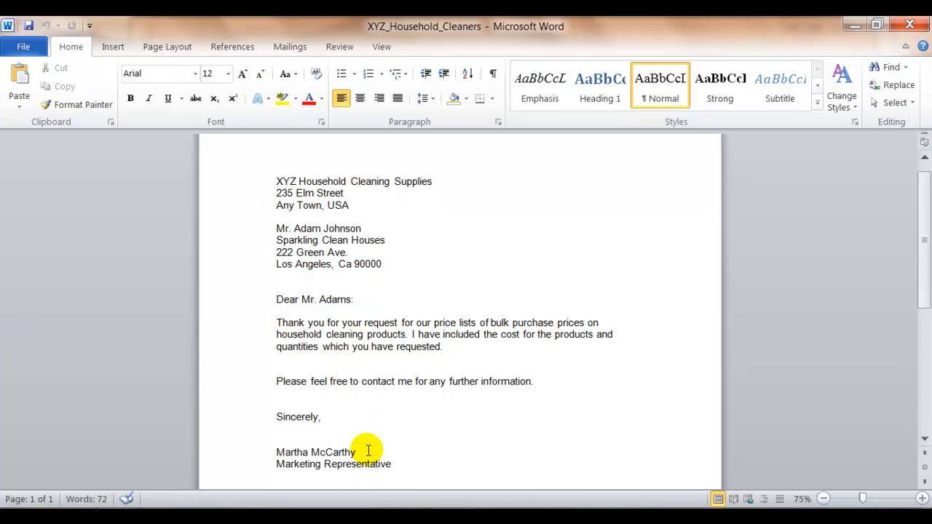
left_click(253, 452)
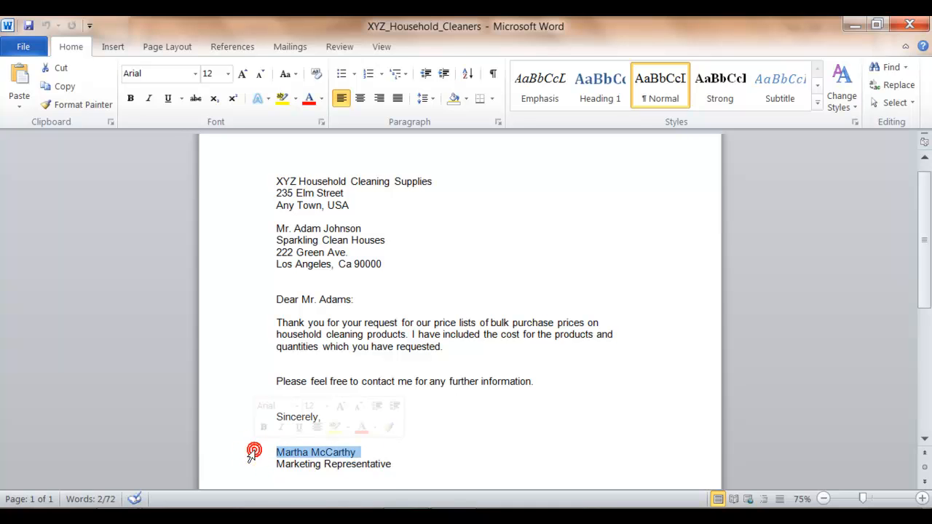
type("Your")
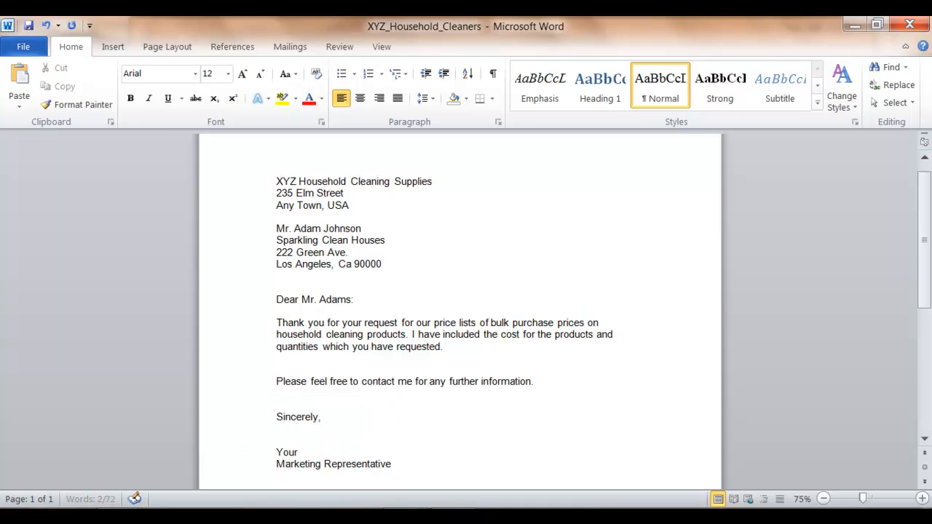
type(" Name")
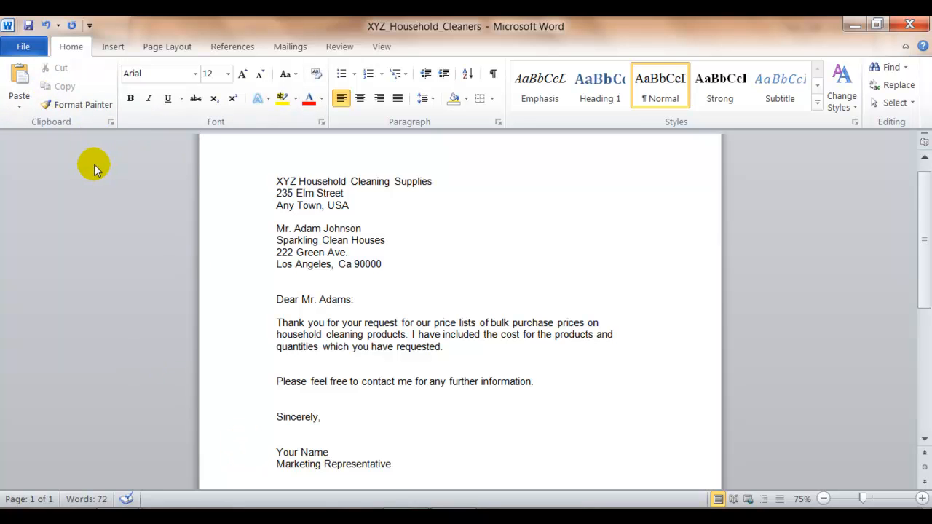
- Save a copy of the document as "XYZ_Household_Cleaners Your Name" in the BC116 Class folder
left_click(24, 48)
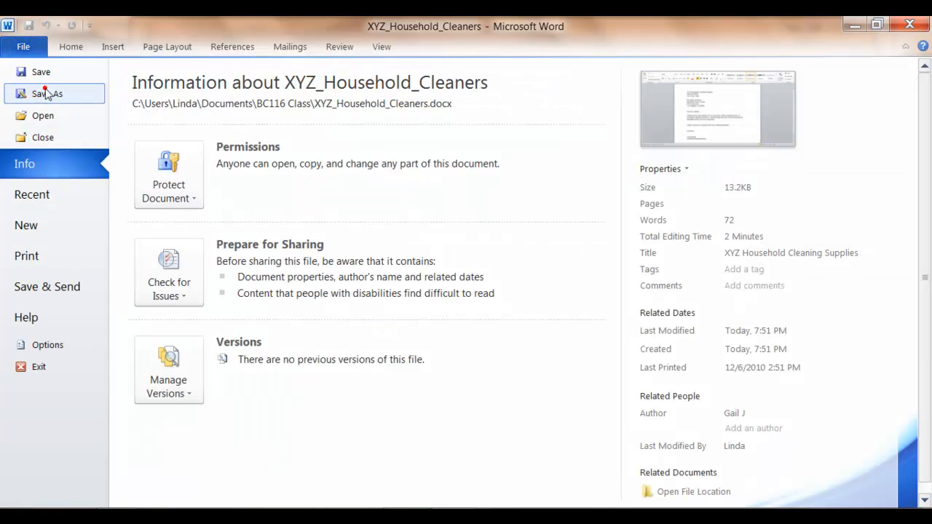
left_click(45, 93)
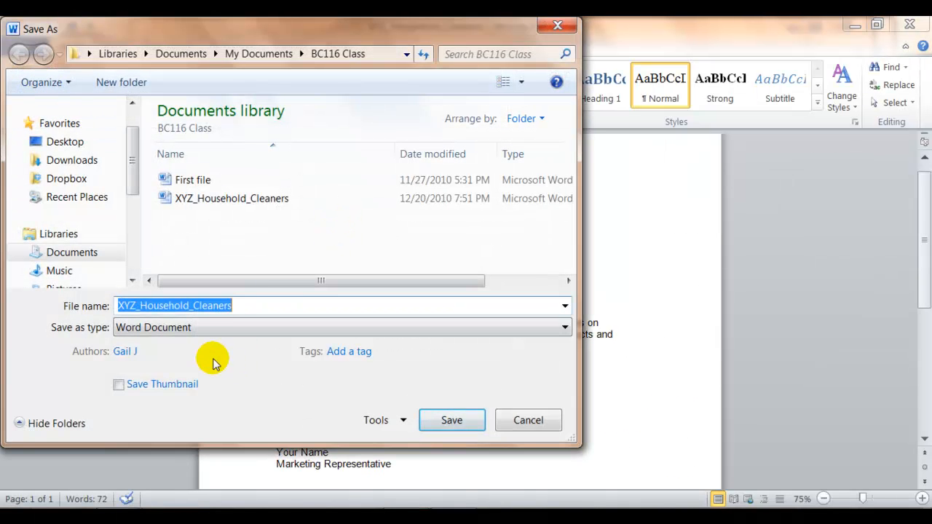
left_click(242, 310)
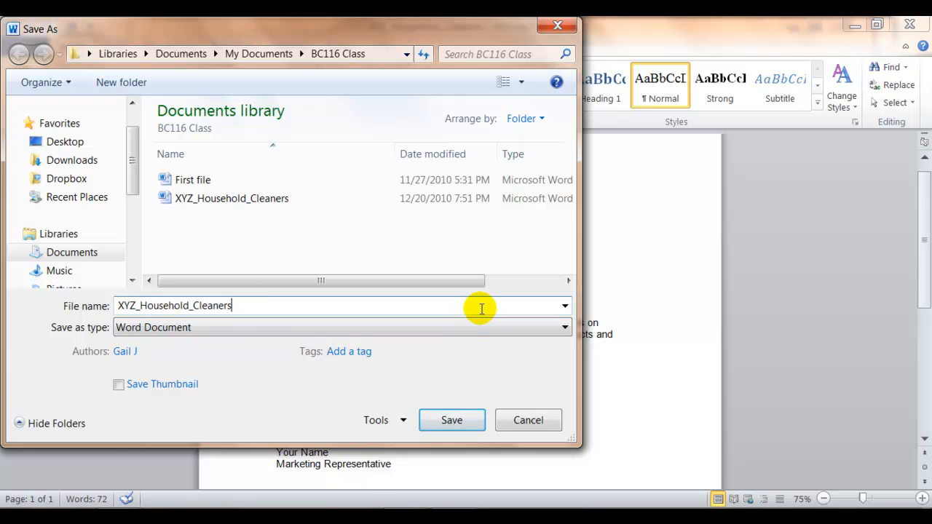
type("Your Name")
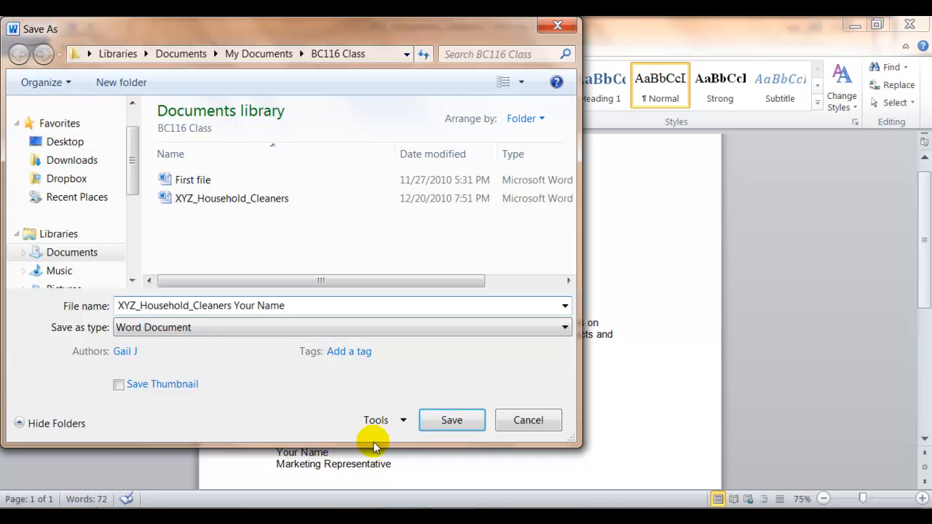
left_click(451, 422)
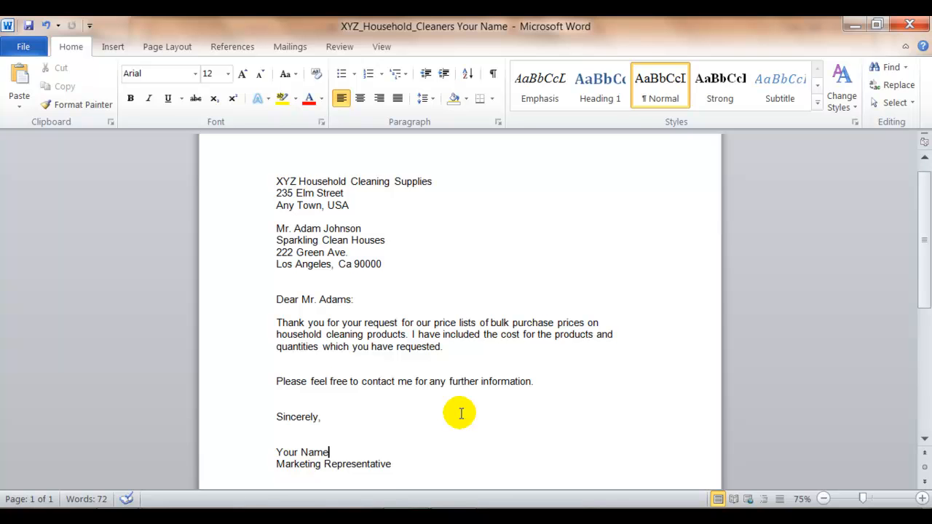
- Insert the date in the "Dec. 20, 10" format on the blank line between the sender's and recipient's addresses
left_click(281, 217)
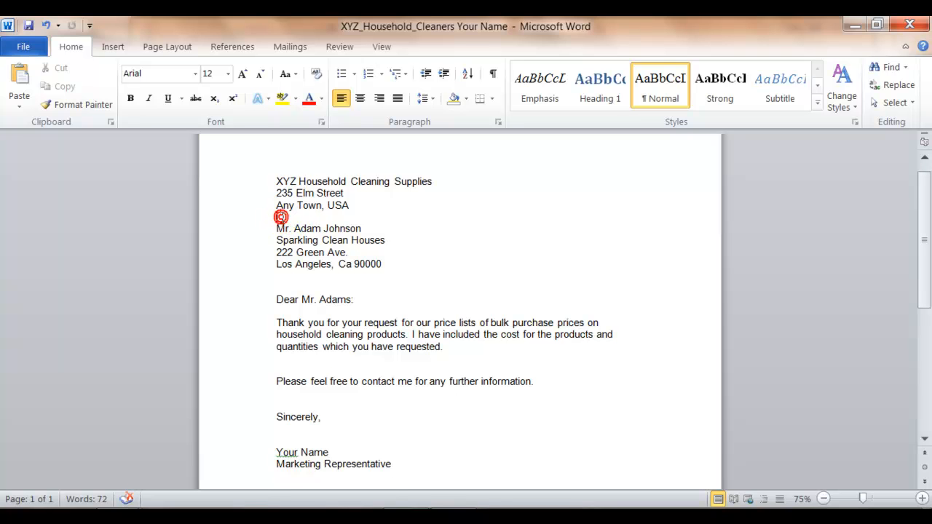
type("De")
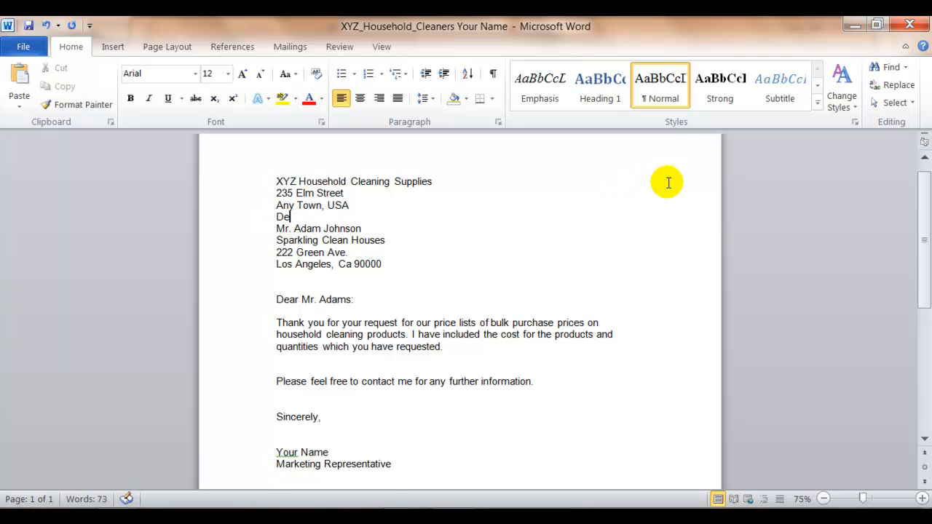
key("BackSpace")
key("BackSpace")
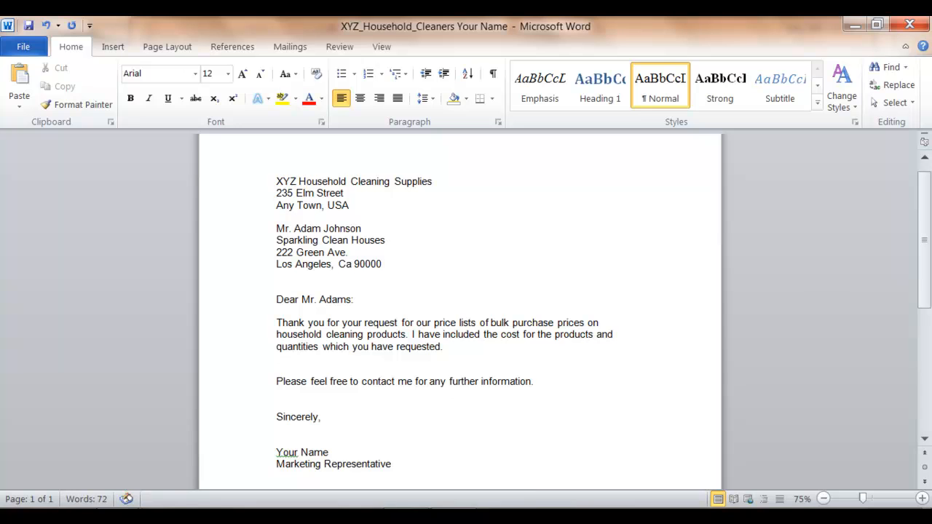
left_click(113, 46)
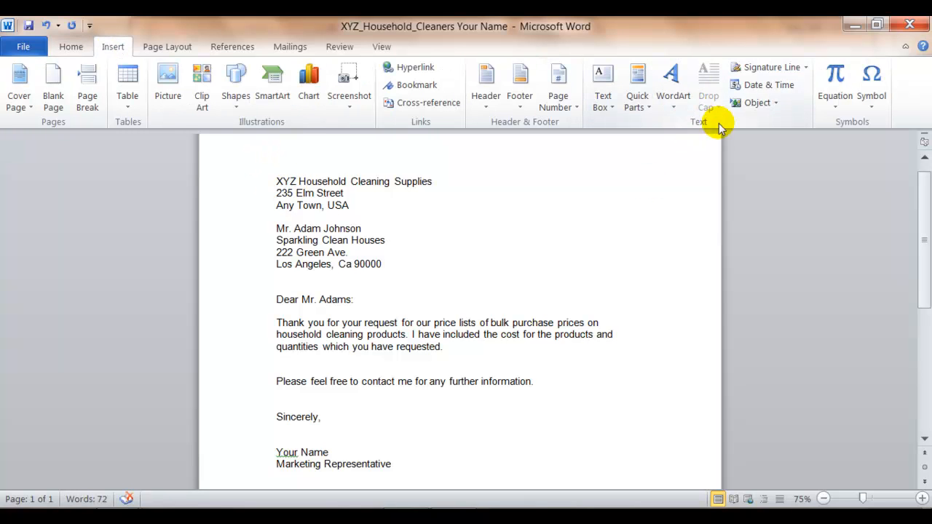
left_click(745, 86)
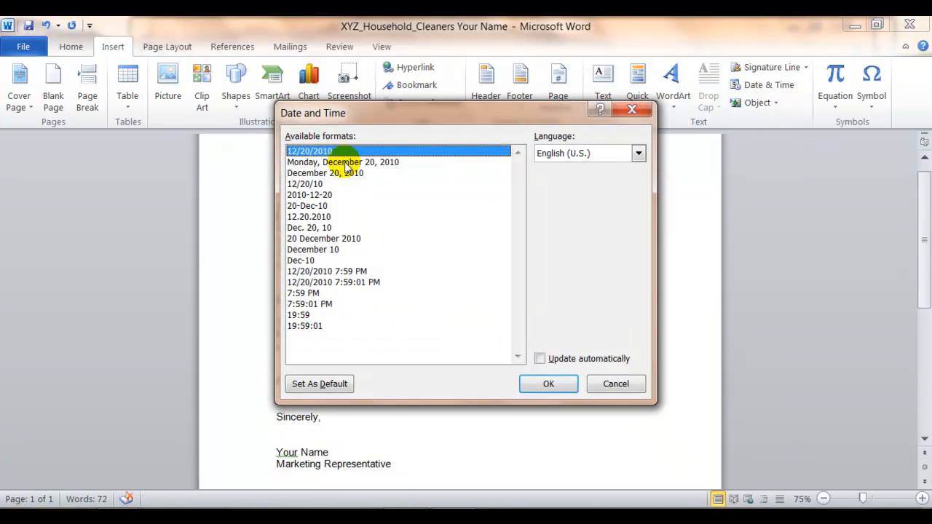
left_click(309, 227)
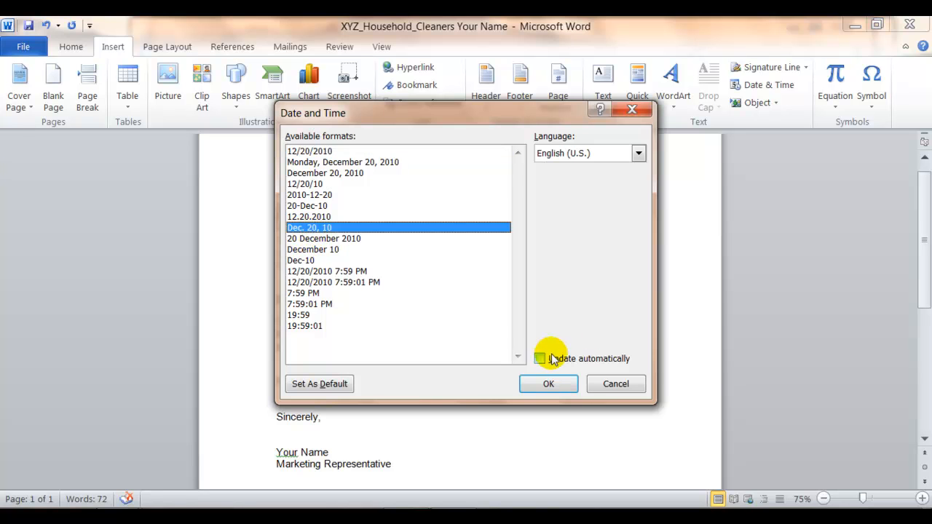
left_click(546, 385)
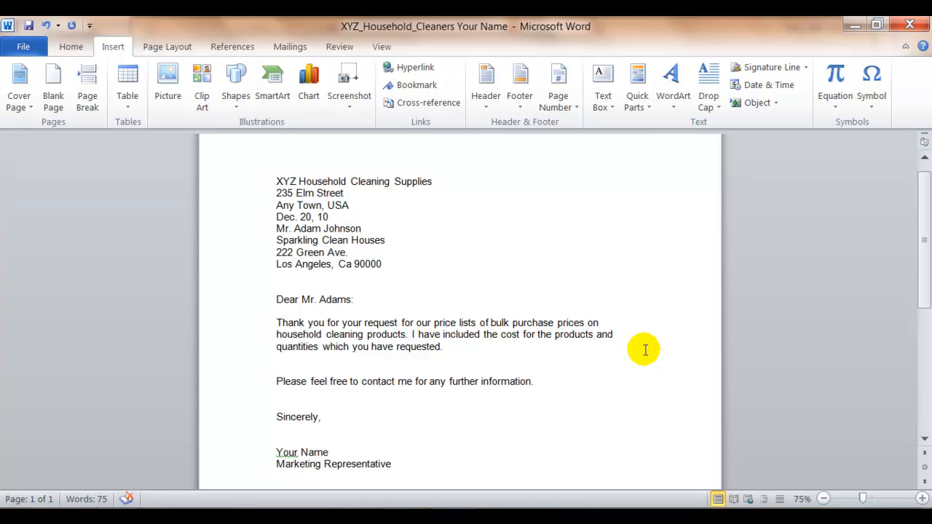
- Add a blank line below and a blank line above the date to separate it from both addresses
key("Return")
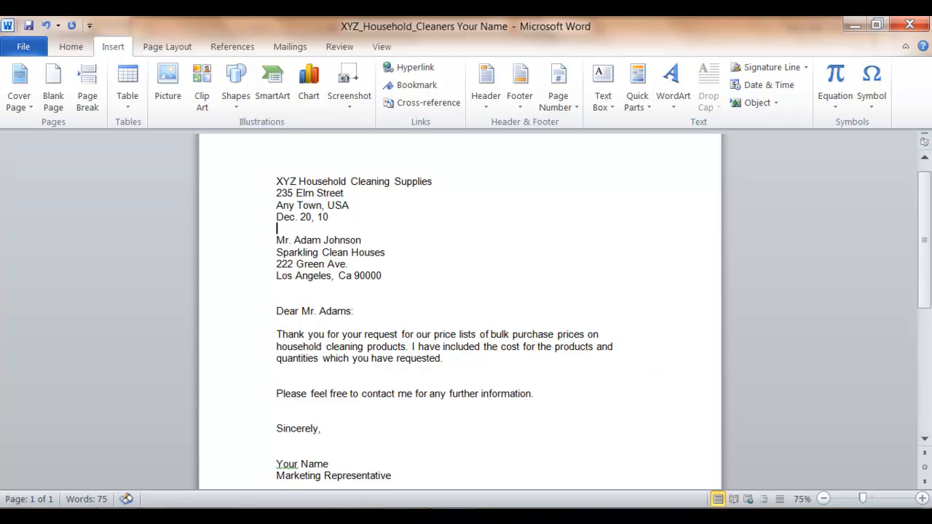
left_click(275, 217)
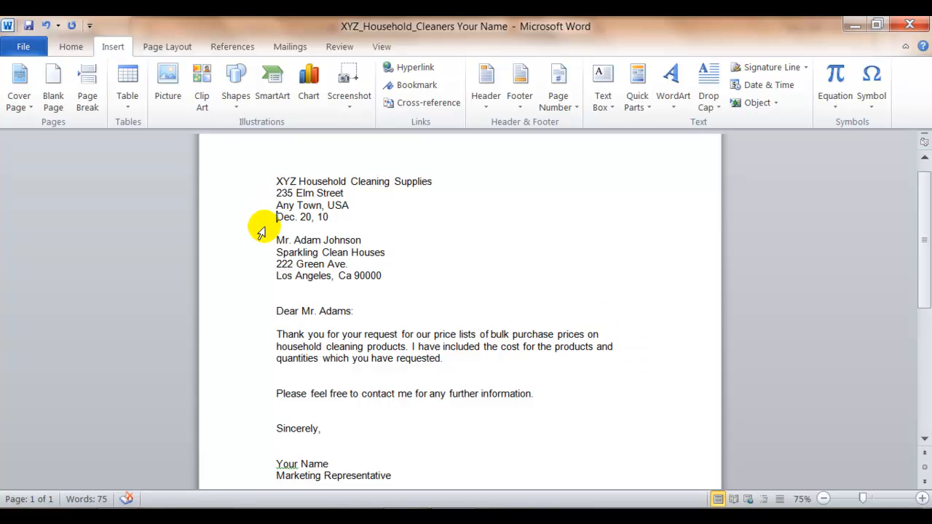
key("Return")
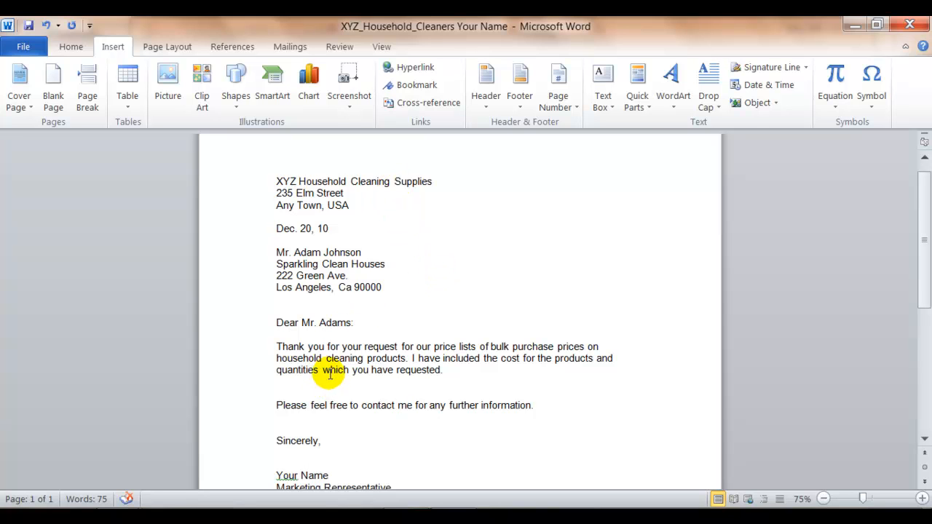
- Insert a table with four columns and six rows below the paragraph ending "which you have requested."
left_click(289, 392)
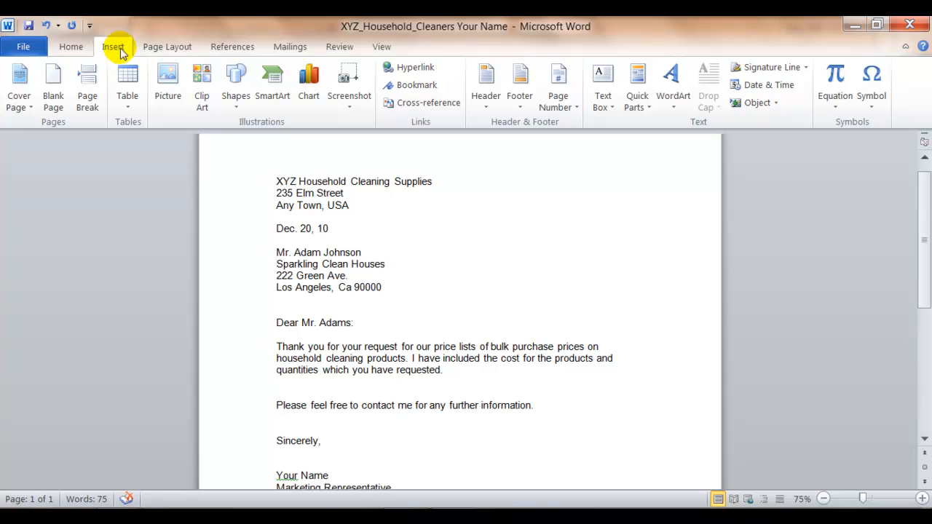
left_click(127, 82)
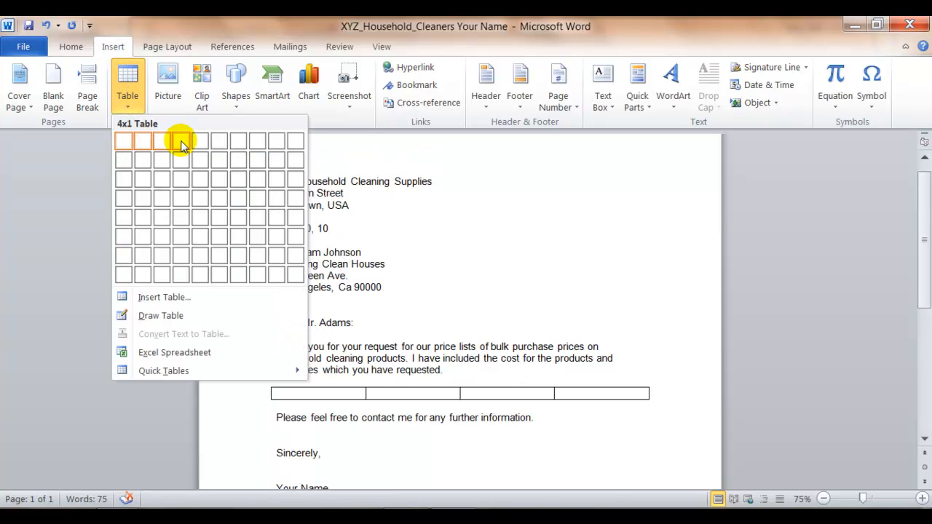
left_click(172, 234)
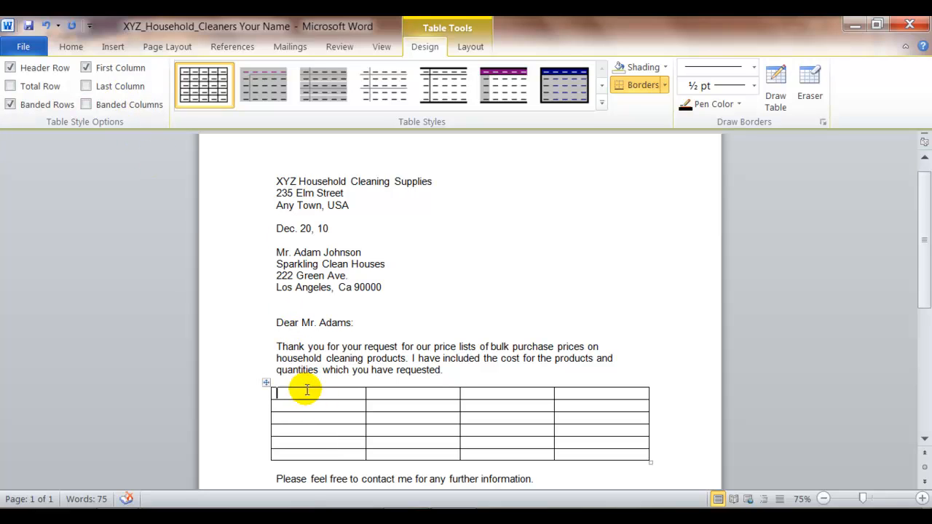
- Fill the table's header row with Item#, Description, Qty. and Price
type("Item#")
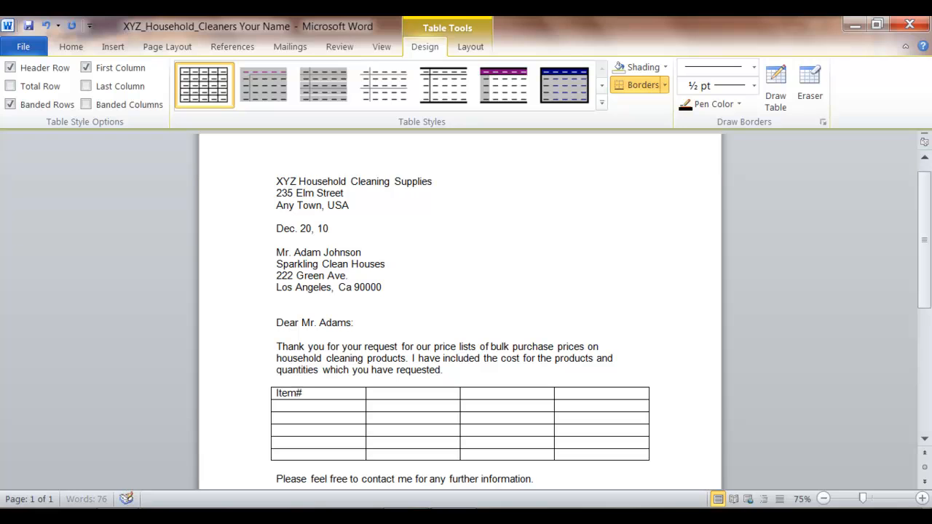
key("Tab")
type("De")
key("Tab")
type("Qty.")
key("Tab")
type("Pr")
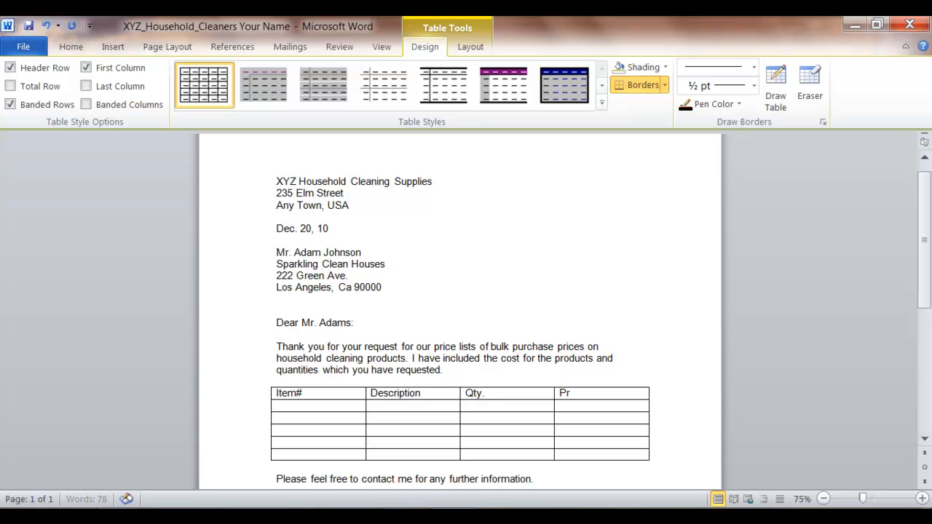
- Fill the first row under the headers with item 1235, Cleanser, 100 24oz cans and $89.00
key("Tab")
type("12")
key("Tab")
type("Cleanser")
key("Tab")
type("1")
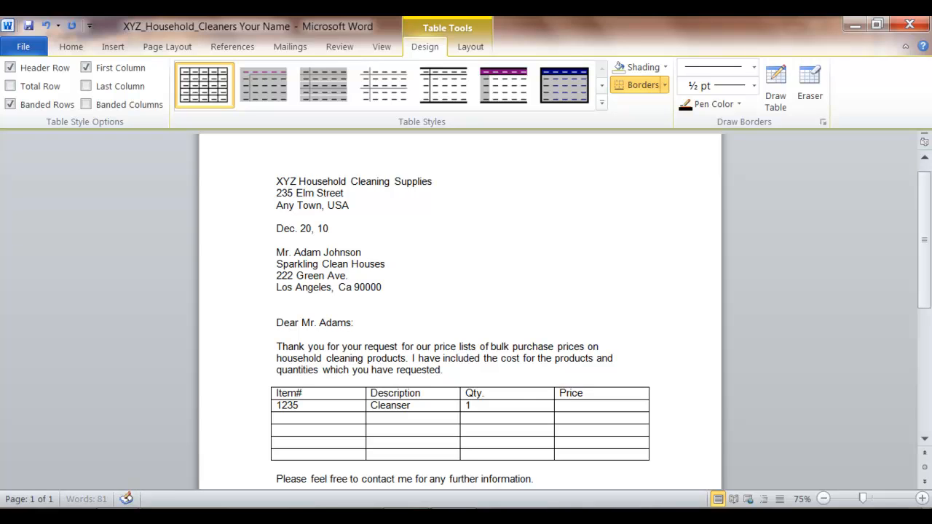
type("00 24")
type("0z ")
type("oz cans")
key("Tab")
type("$89.")
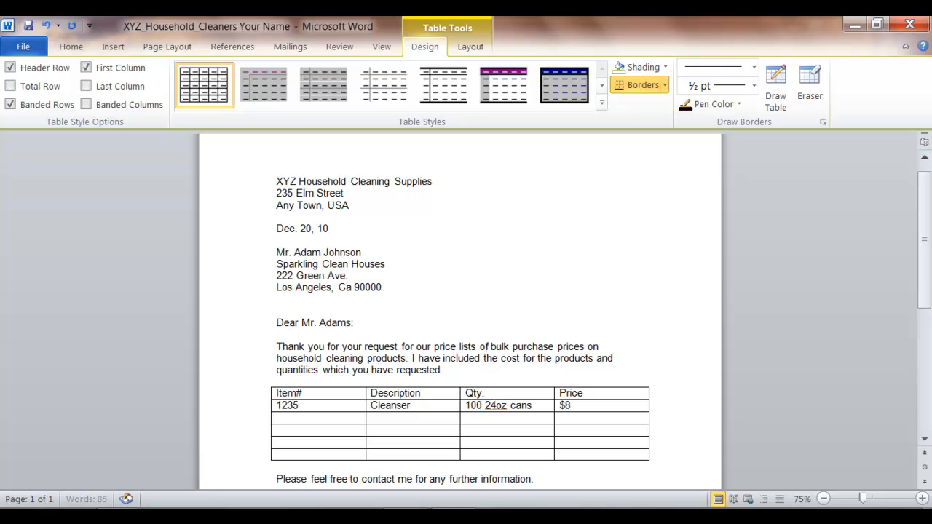
- Fill the row below Cleanser with item 1236, Vacuum Cleaner Bags, 50 bags and $115.00
key("Tab")
type("1236")
key("Tab")
type("Vacuum")
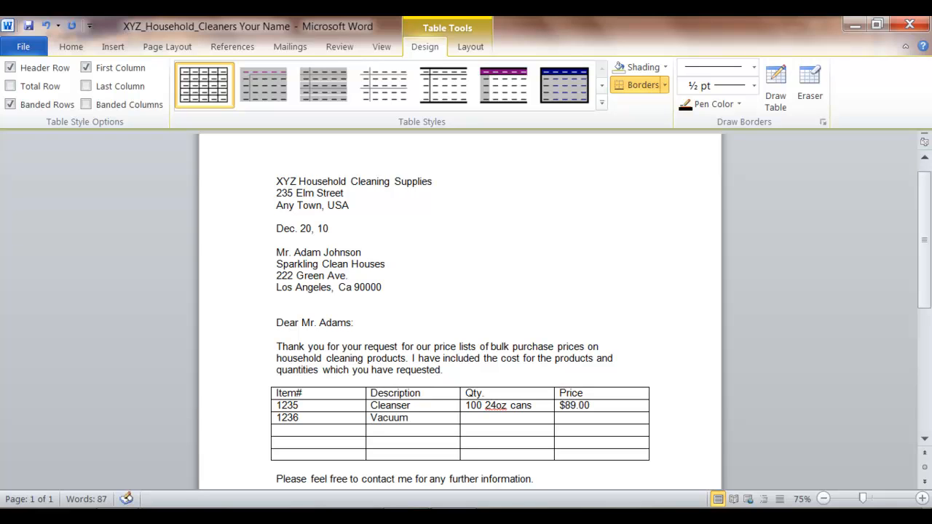
type(" Cleaner Bags")
key("Tab")
type("50 bag")
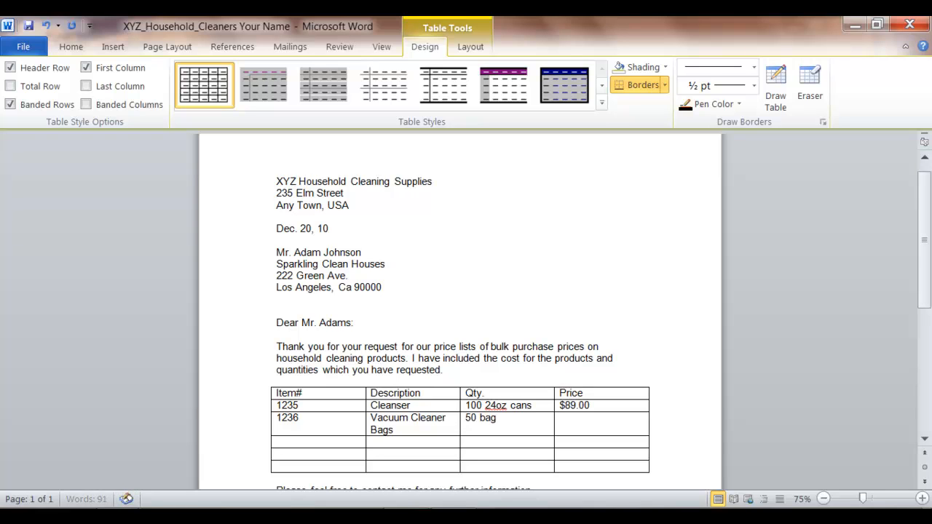
type("$1115.5.00")
- Fill the row below Vacuum Cleaner Bags with item 1238, Bleach, 125 one gallon jugs and $75.00
key("Tab")
type("1238")
key("Tab")
type("Bl")
type("125 one gal")
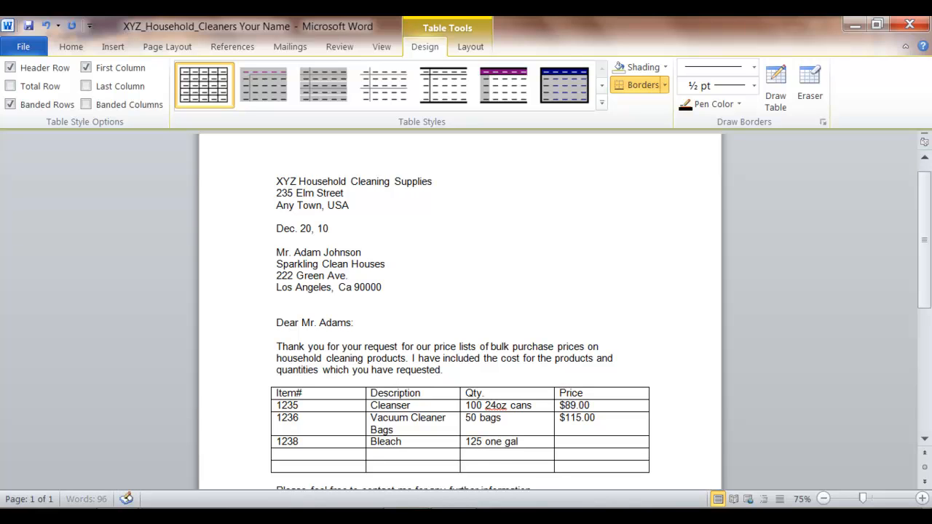
type("lon jugs")
key("Tab")
type("$")
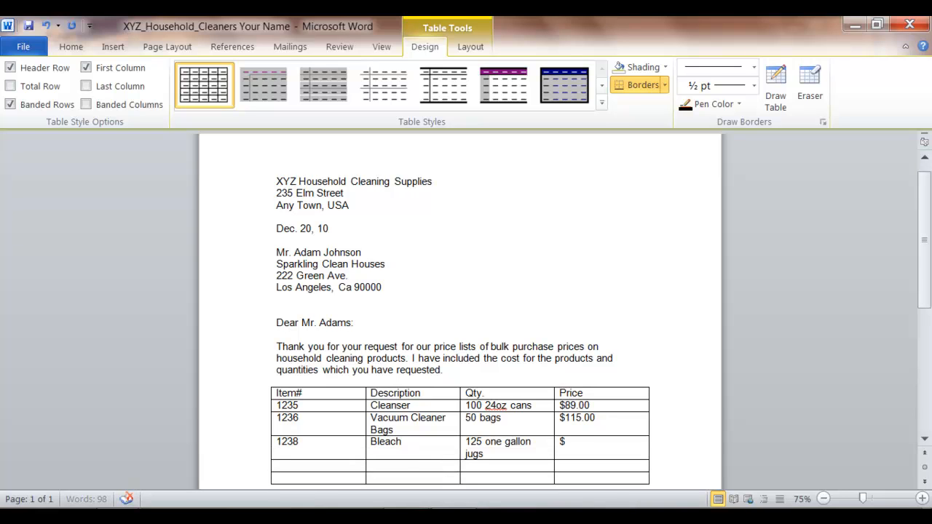
type("75.00")
- Fill the row below Bleach with item 1241, Glass Cleaner, 50 160 oz spray bottles and $45.00
key("Tab")
type("1241")
key("Tab")
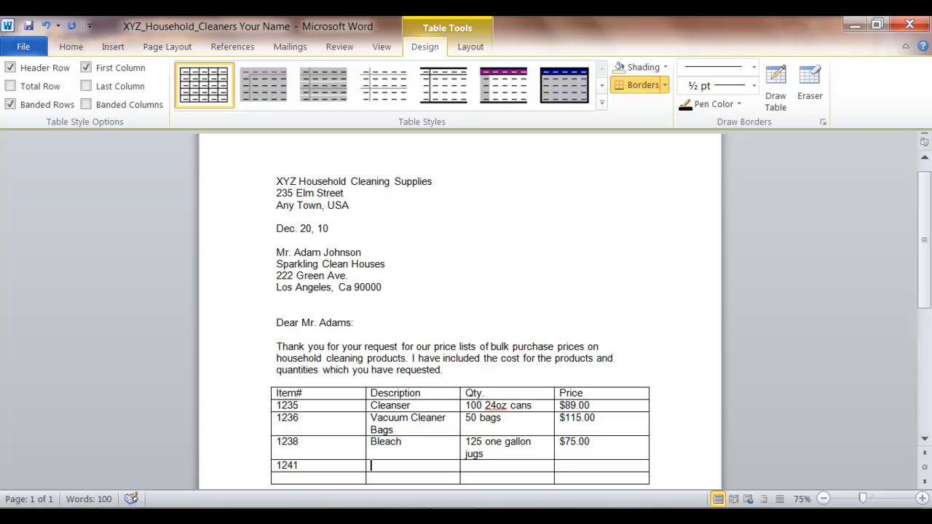
type("Gl")
type("50 160 oz sp")
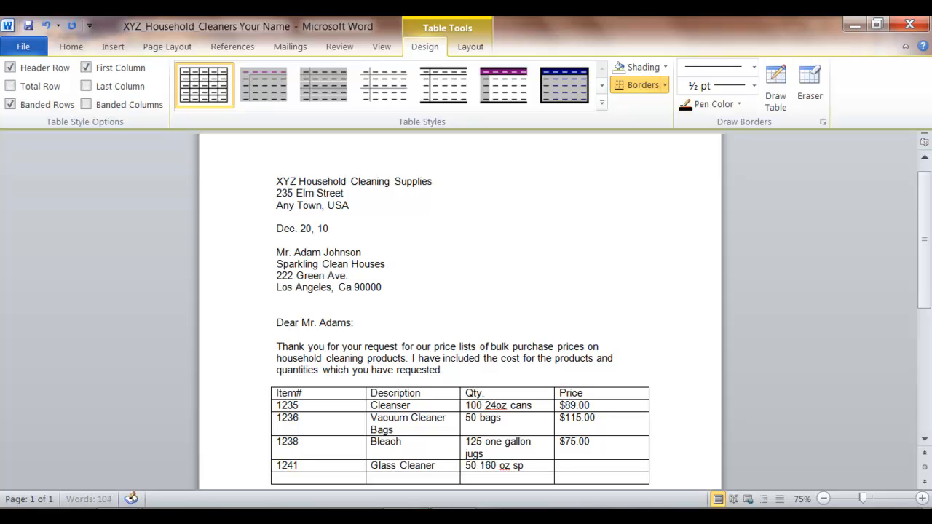
type("ray bot")
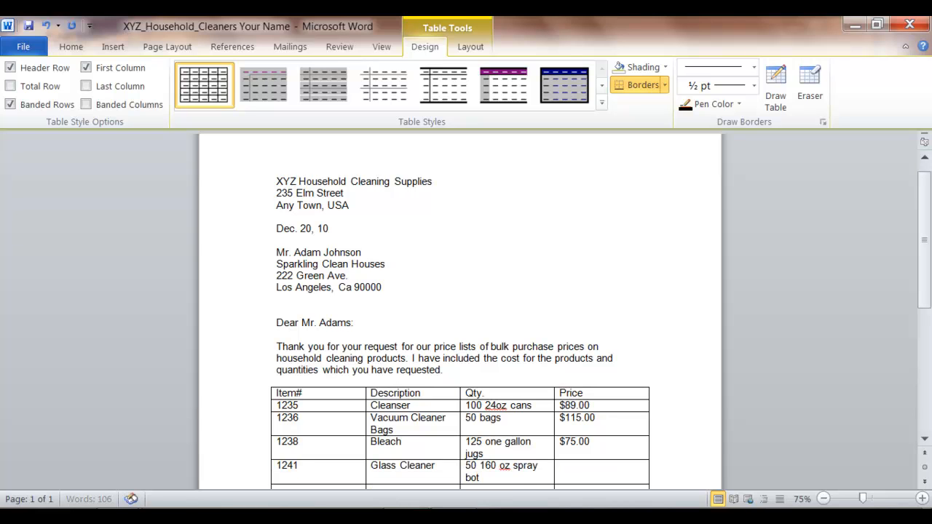
type("tles $45.00")
- Fill the row below Glass Cleaner with item 1244, Toilet Bowl Cleaner, 100 16 oz. bottles and $125.00
key("Tab")
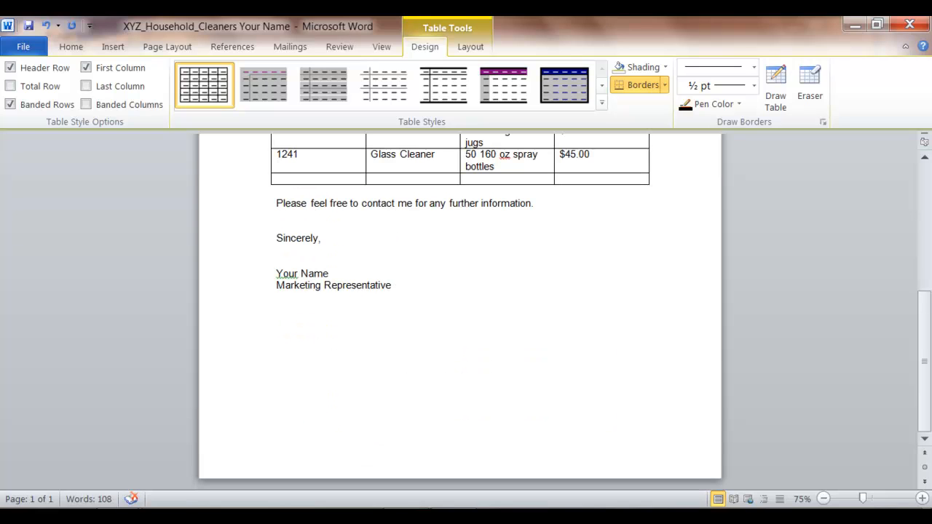
type("1")
type("Toilet B")
type("owl Cleaner")
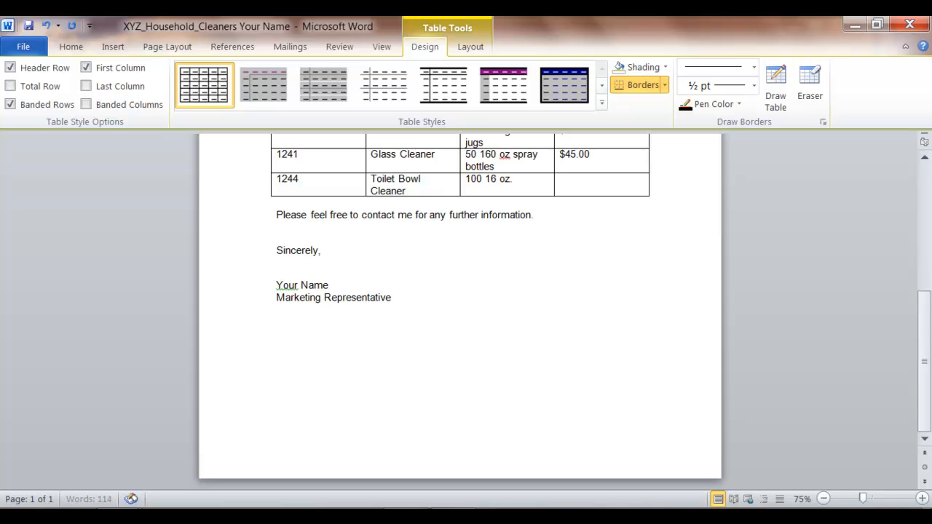
type("$125.00")
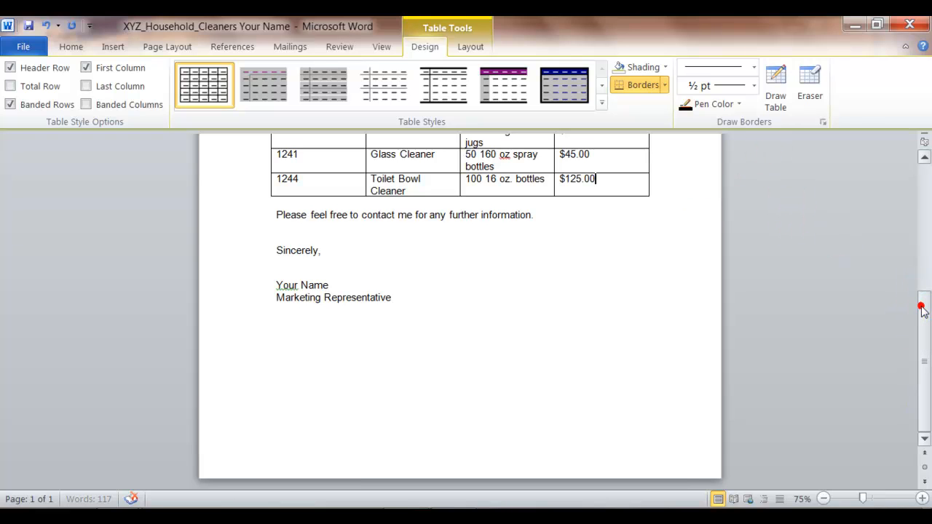
- Make the table's header row (Item#, Description, Qty., Price) bold
left_click_drag(915, 306, 909, 229)
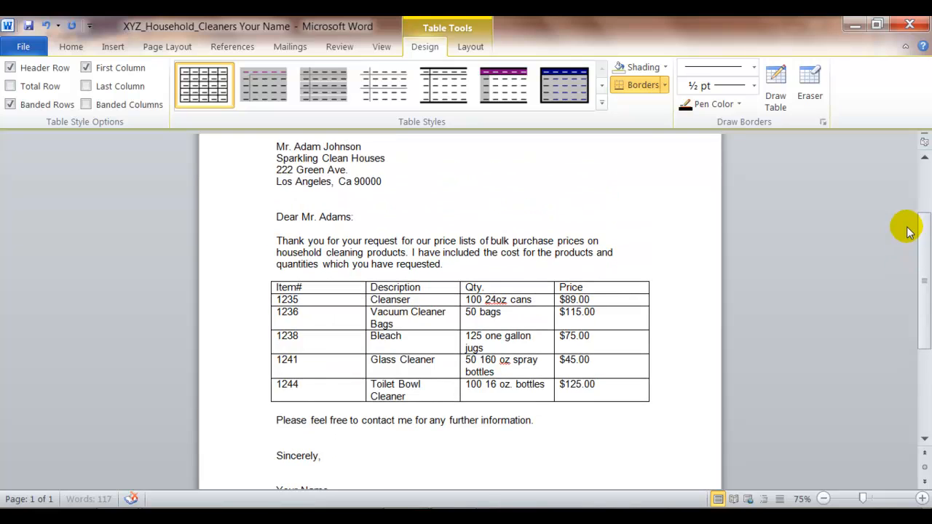
left_click(244, 289)
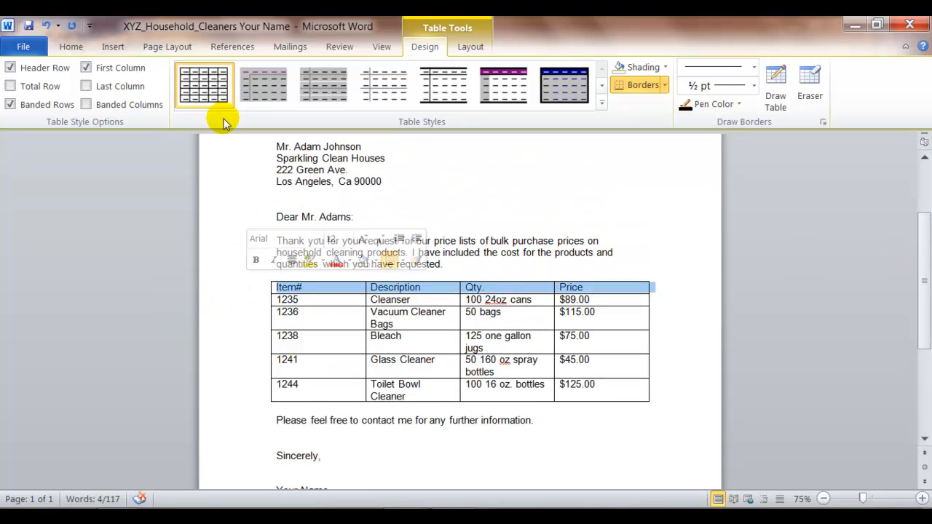
left_click(70, 46)
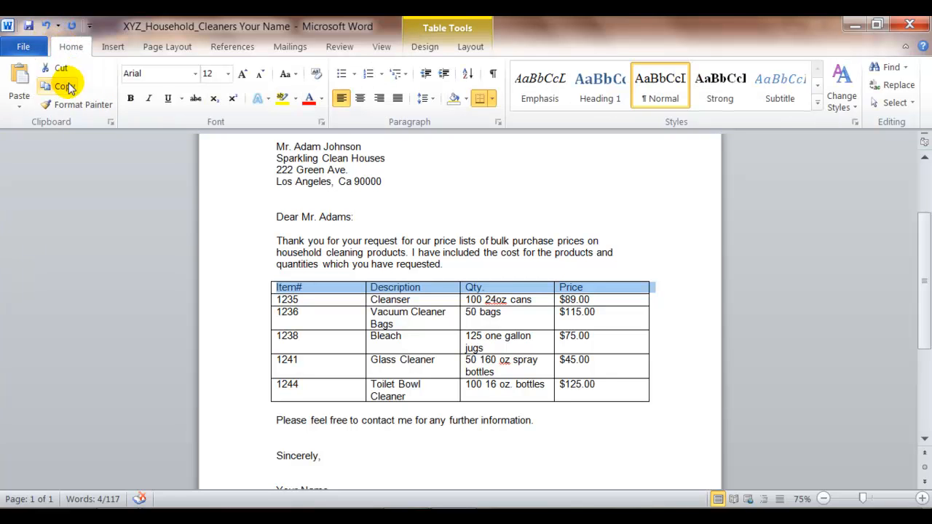
left_click(132, 99)
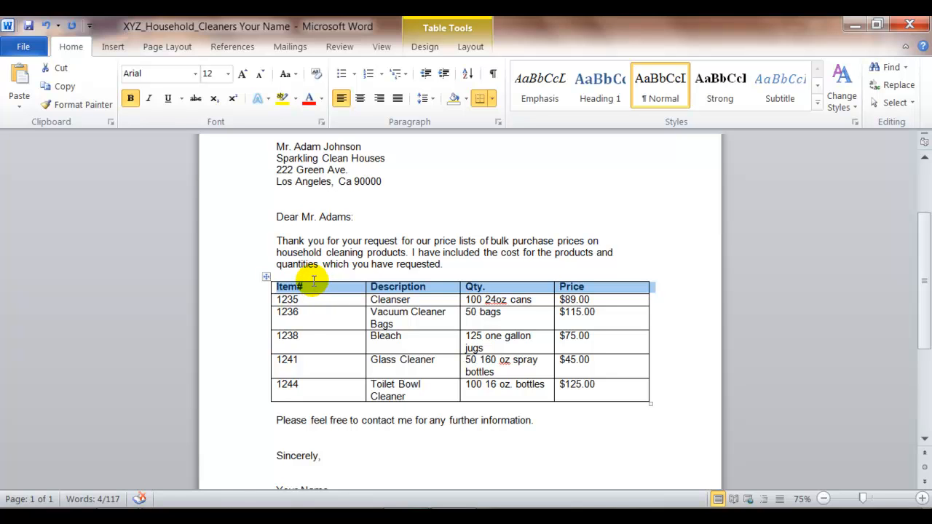
- Set the width of the Item# column to 1.03"
left_click(312, 279)
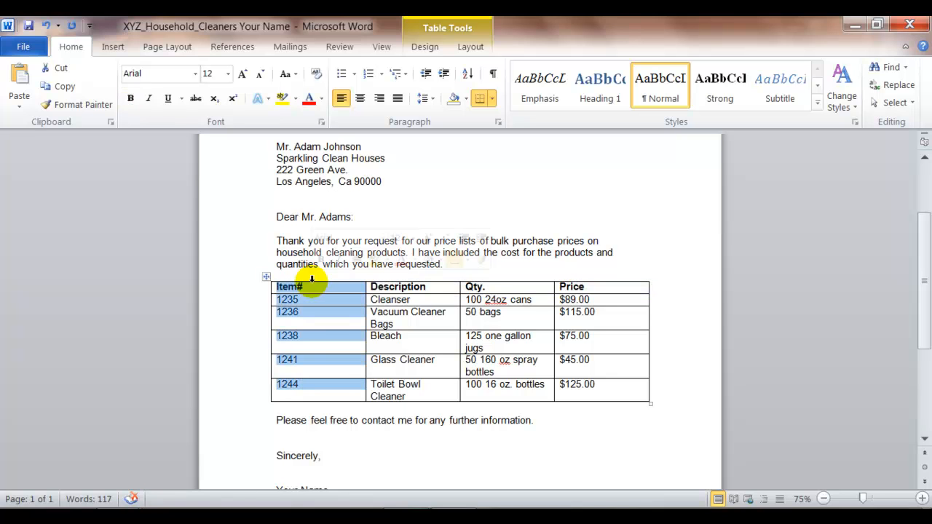
left_click(470, 48)
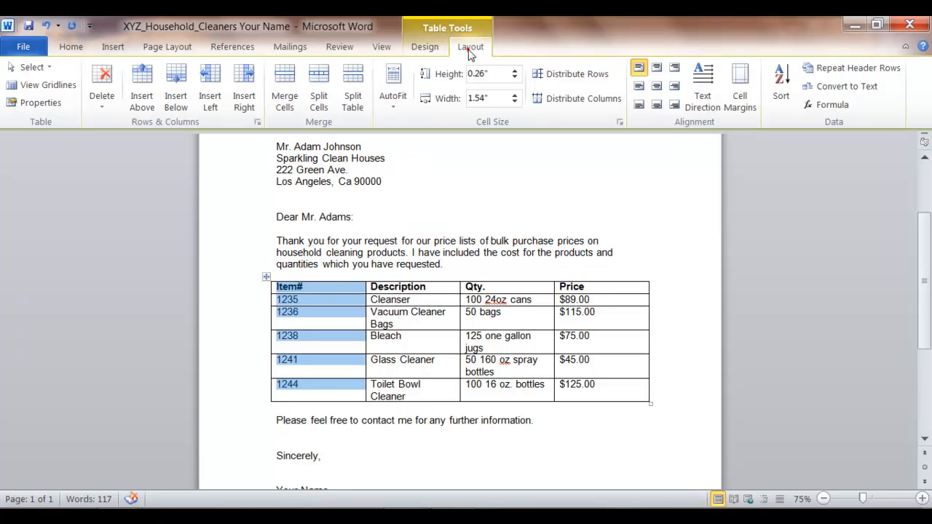
left_click(515, 103)
left_click(515, 102)
left_click(514, 103)
left_click(515, 103)
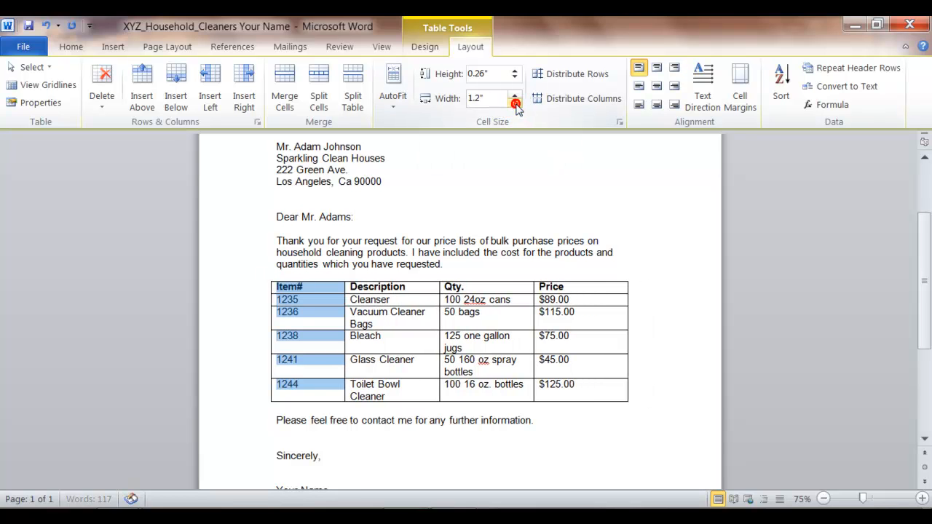
left_click(515, 102)
left_click(514, 103)
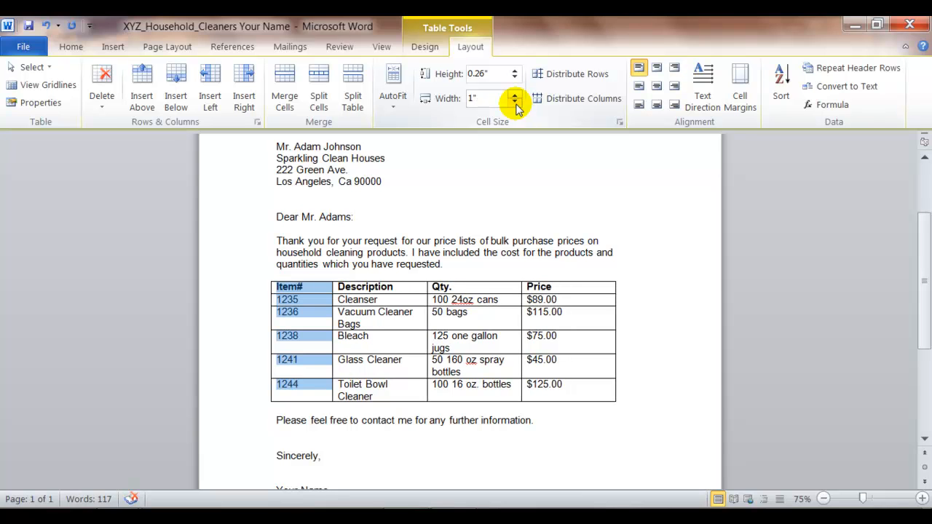
left_click(514, 95)
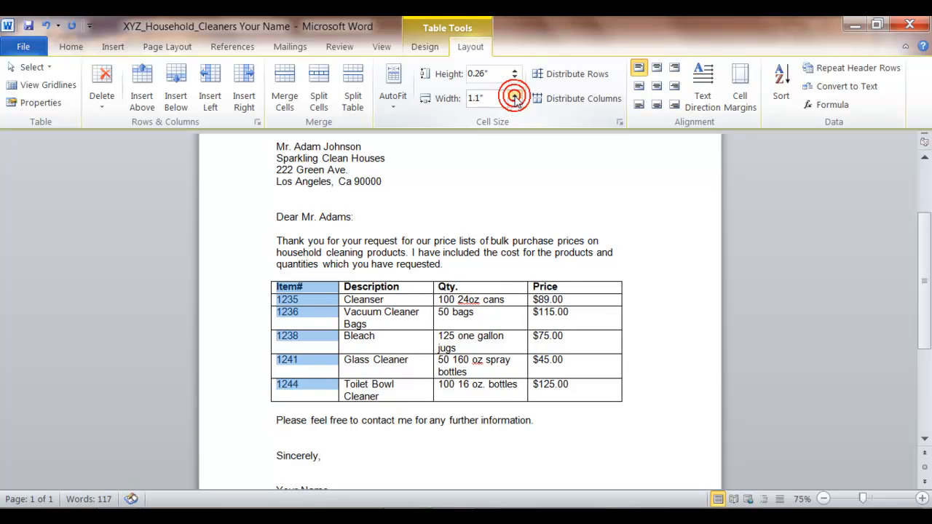
left_click(474, 97)
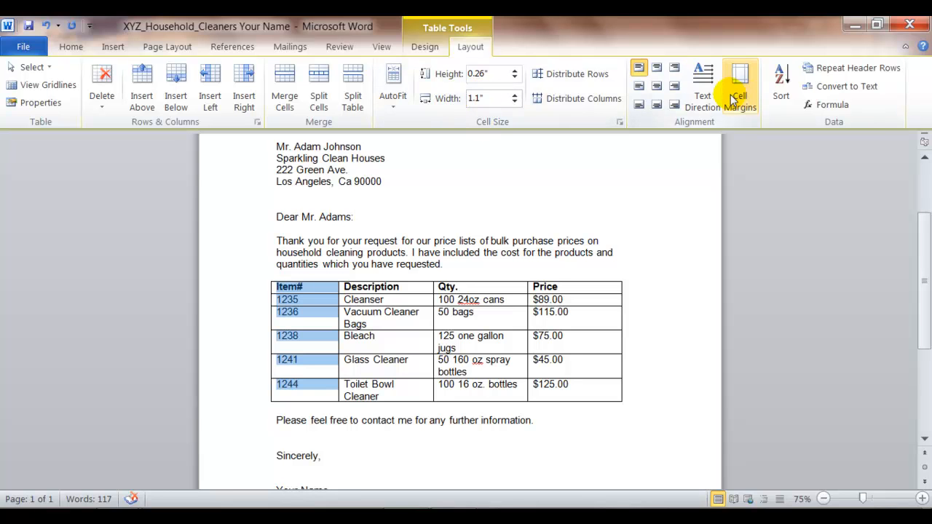
key("Delete")
type("03")
- Set the width of the Description column to 2.43"
left_click(410, 287)
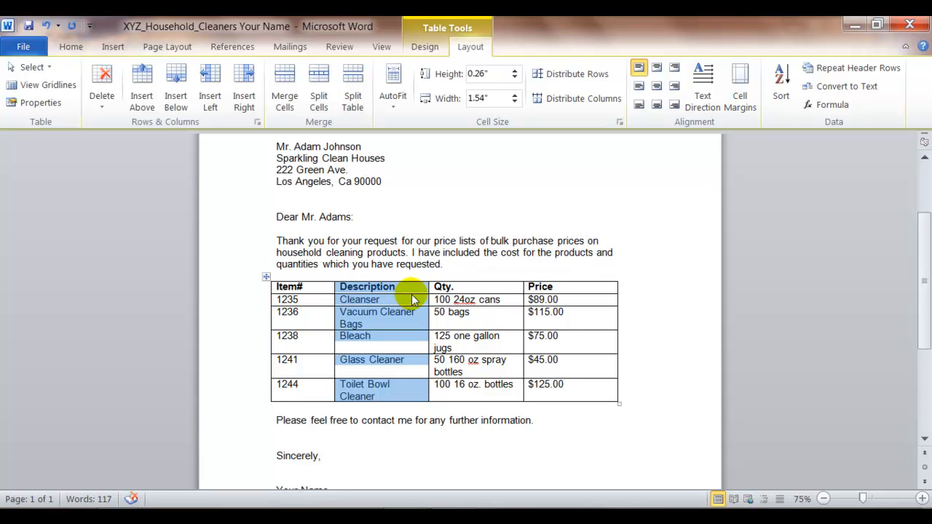
left_click(514, 95)
left_click(514, 95)
left_click(514, 96)
left_click(514, 96)
left_click(514, 96)
left_click(514, 95)
left_click(514, 95)
left_click(514, 95)
left_click(514, 96)
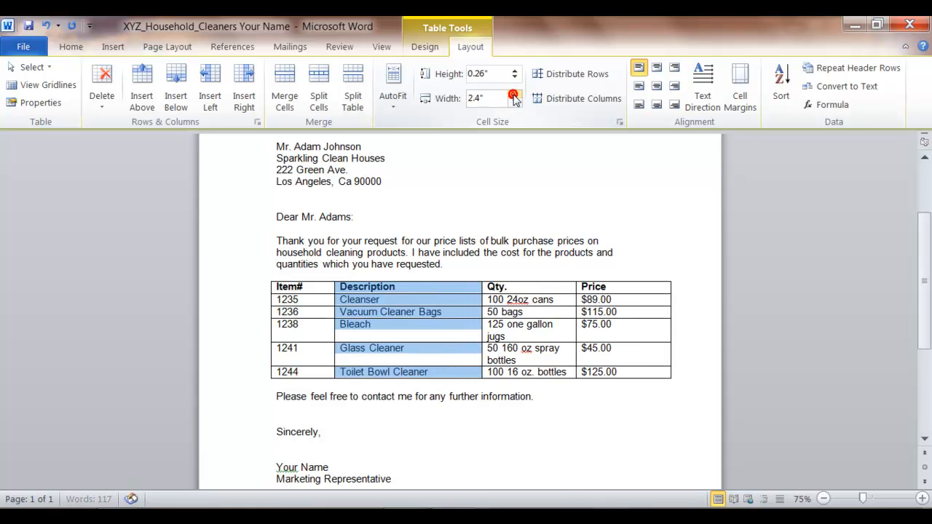
left_click(479, 99)
left_click(480, 99)
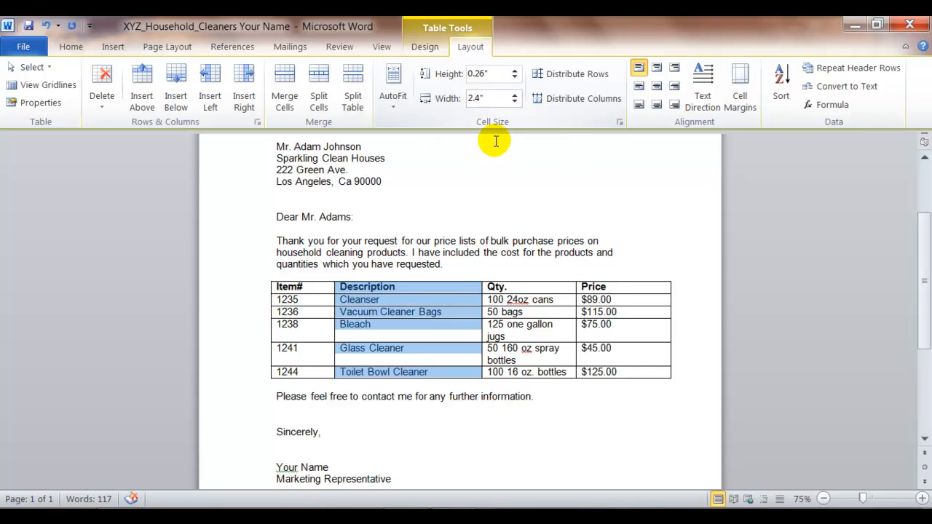
type("3")
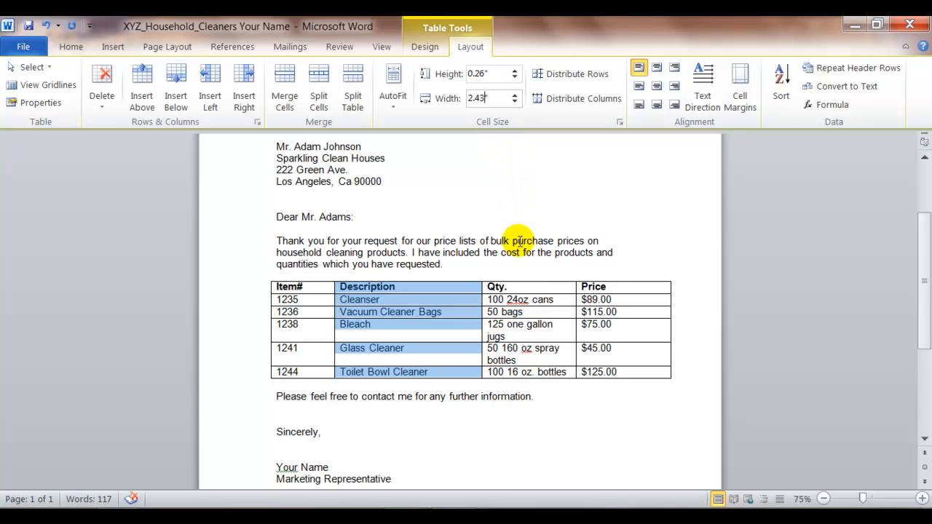
left_click(510, 288)
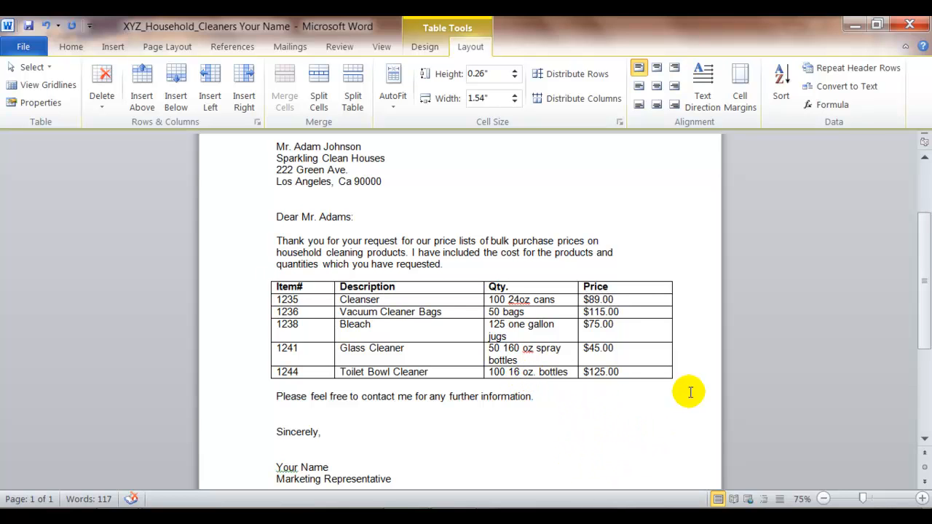
- Right-align the price amounts from the Cleanser row to the Toilet Bowl Cleaner row and save the letter
left_click(619, 373)
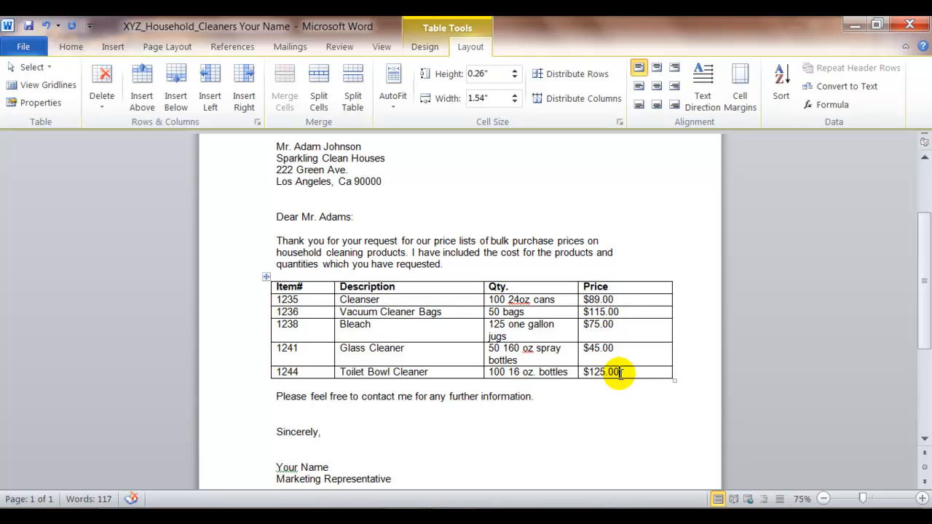
left_click(575, 299)
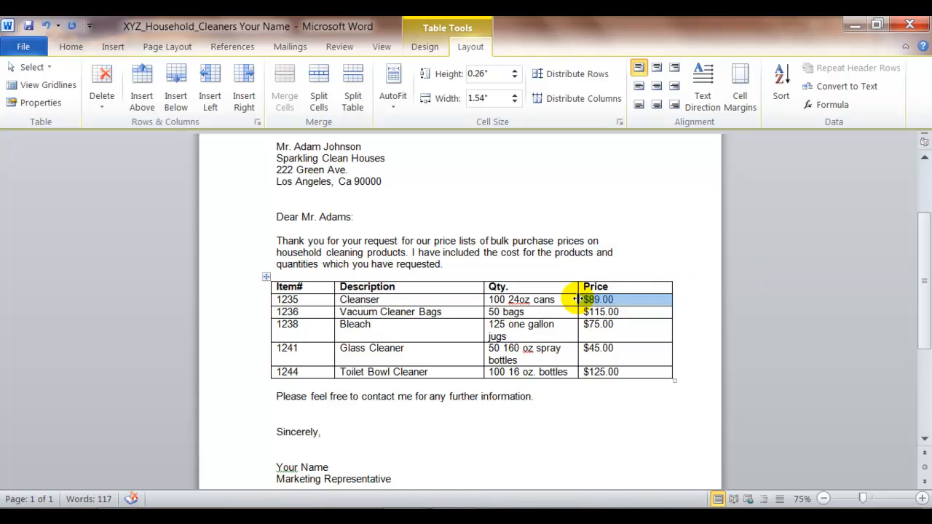
key("shift+Down")
key("shift+Down")
key("shift+Down")
key("shift+Down")
key("shift+Down")
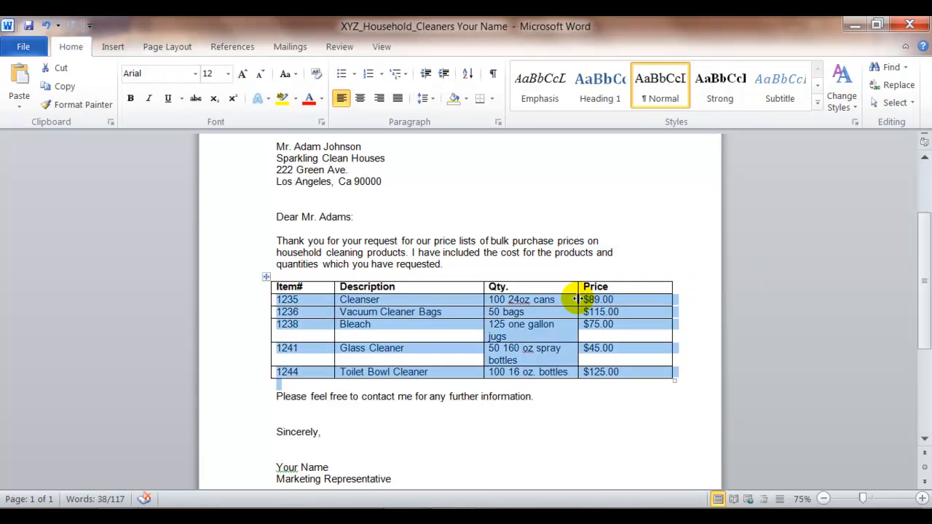
key("shift+Up")
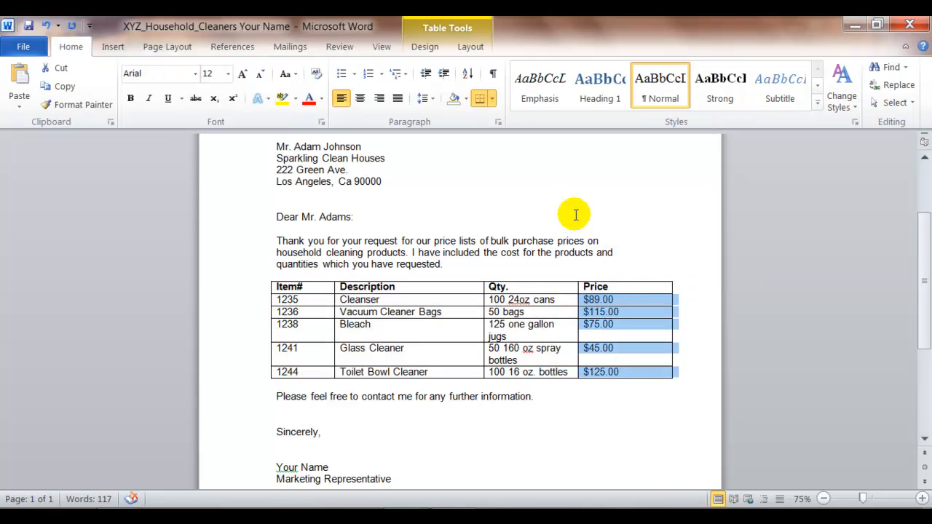
left_click(380, 98)
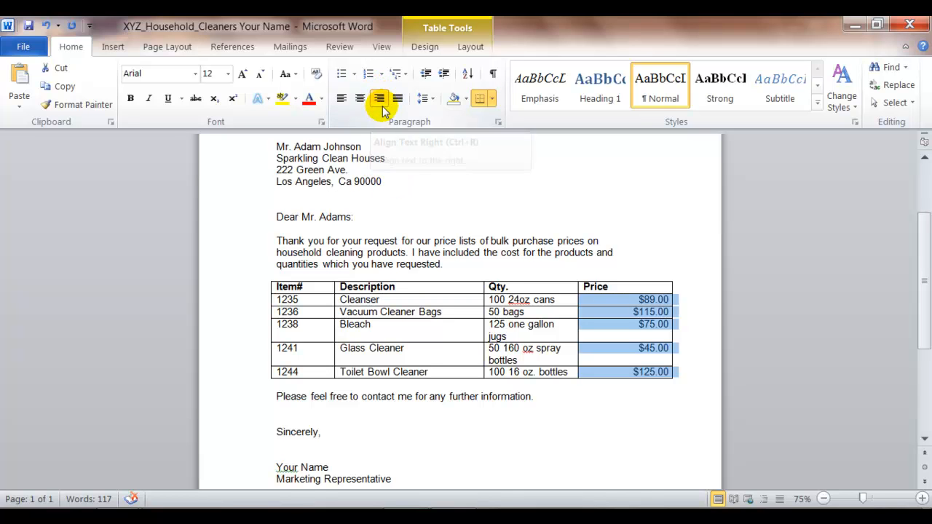
left_click(31, 24)
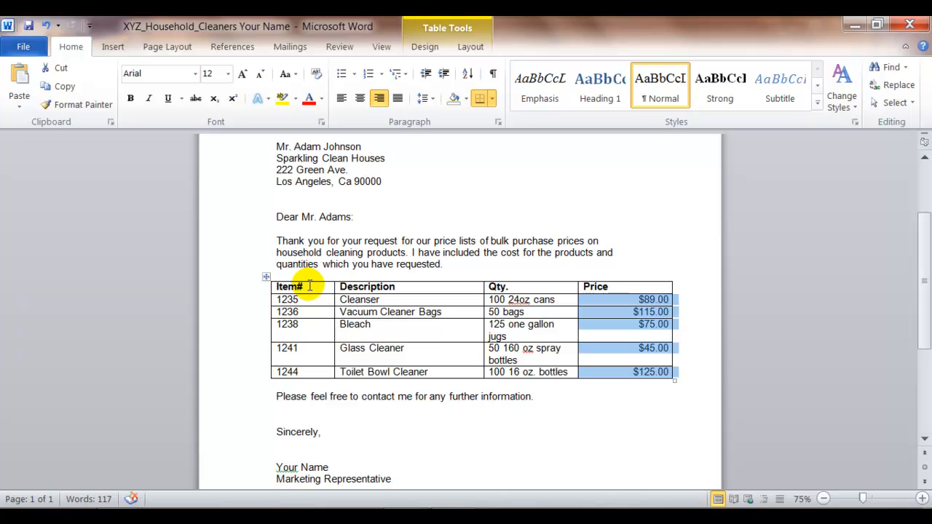
- Apply the red table style with a solid red header row and red horizontal lines to the entire product table
left_click(253, 291)
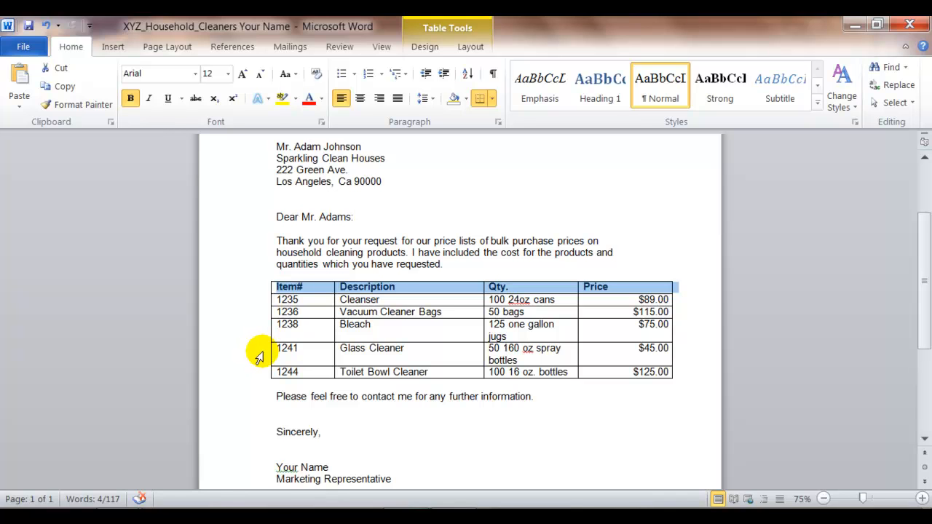
key("shift+Down")
key("shift+Down")
key("shift+Down")
key("shift+Down")
key("shift+Down")
key("shift+Down")
key("shift+Down")
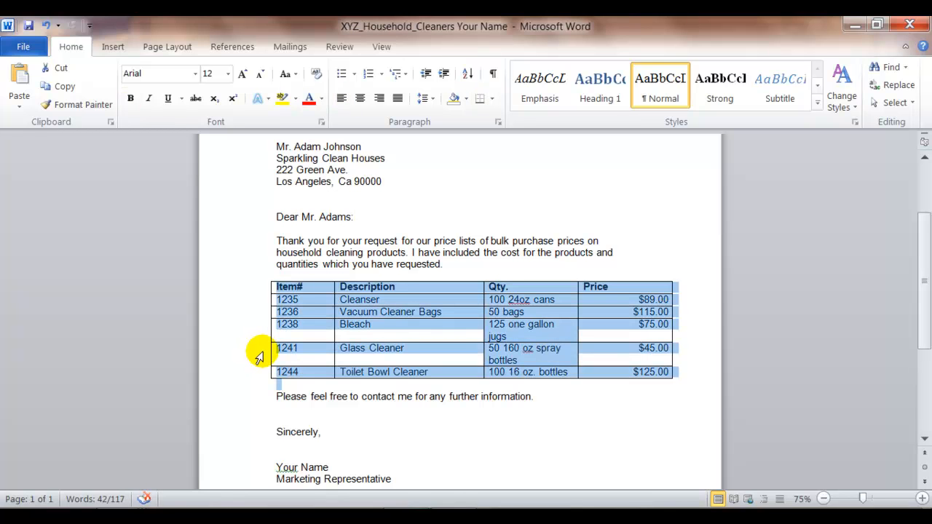
key("shift+Up")
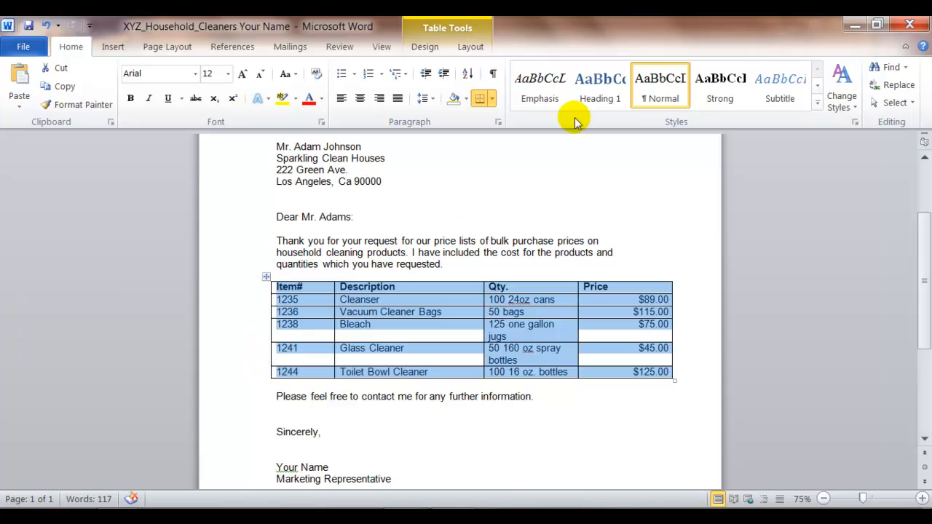
left_click(430, 52)
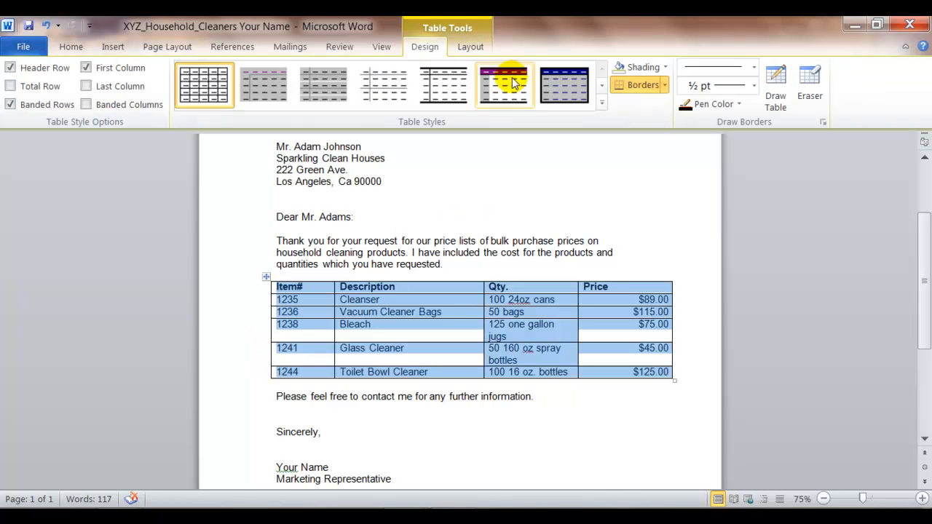
left_click(601, 86)
left_click(601, 86)
left_click(601, 86)
left_click(601, 86)
left_click(601, 86)
left_click(601, 86)
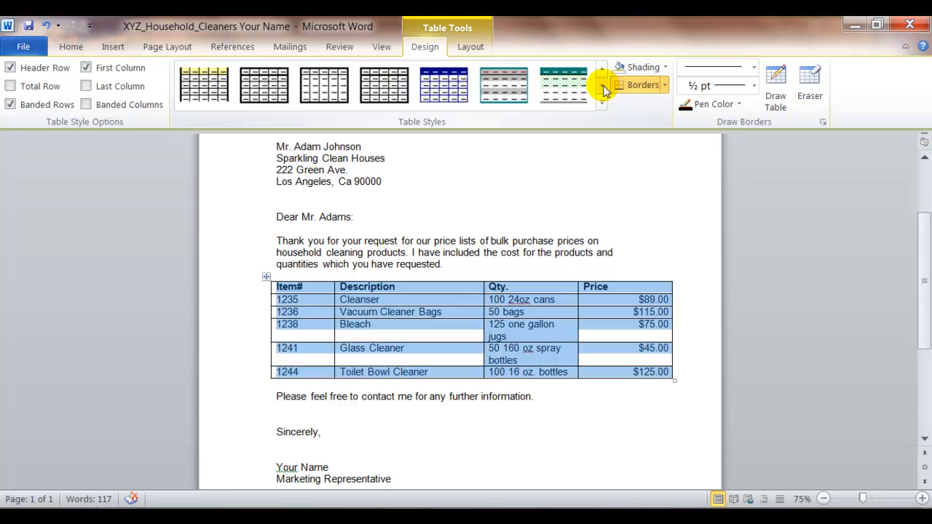
left_click(601, 86)
left_click(602, 86)
left_click(602, 86)
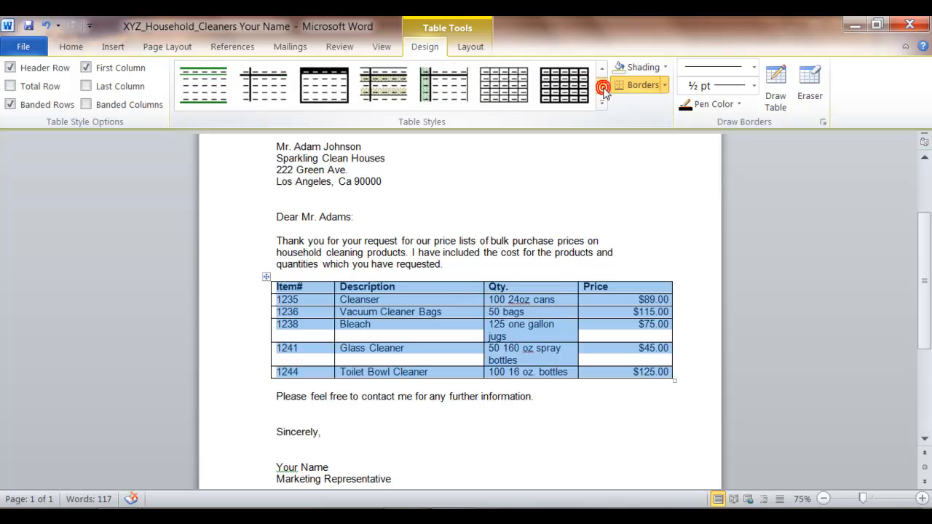
left_click(601, 85)
left_click(601, 86)
left_click(601, 85)
left_click(601, 86)
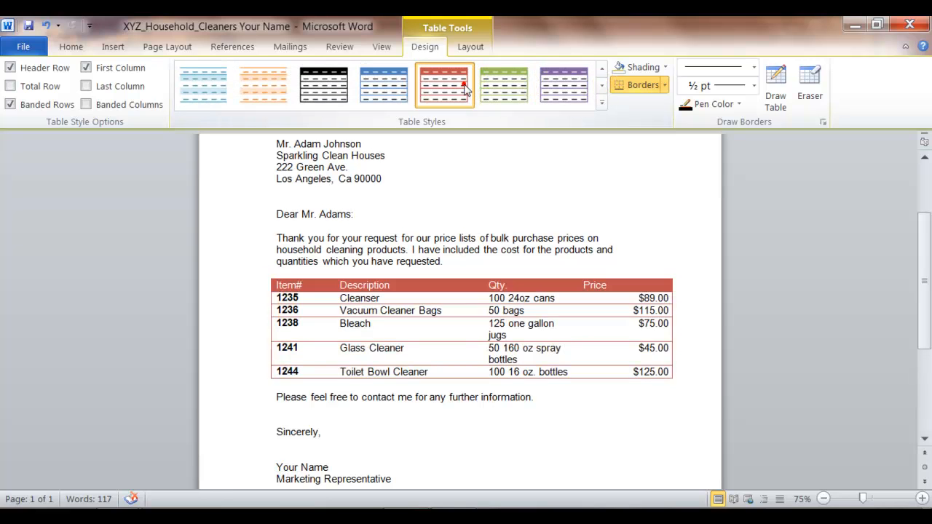
left_click(464, 86)
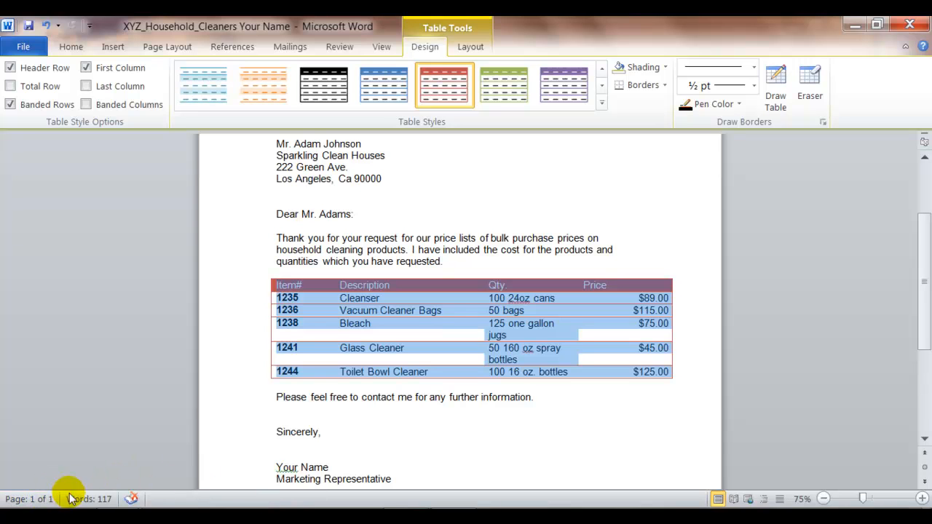
- Start a spelling and grammar check from the beginning of the letter
left_click(487, 467)
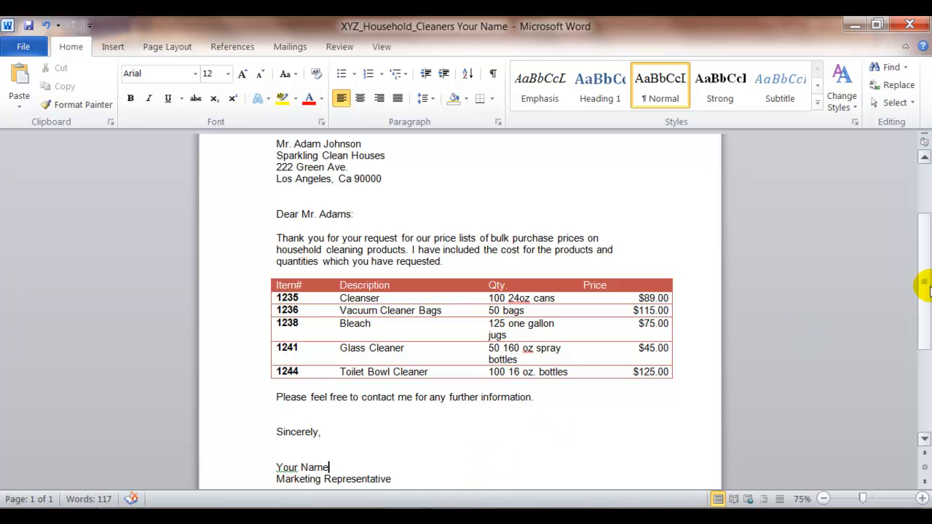
left_click_drag(921, 292, 923, 237)
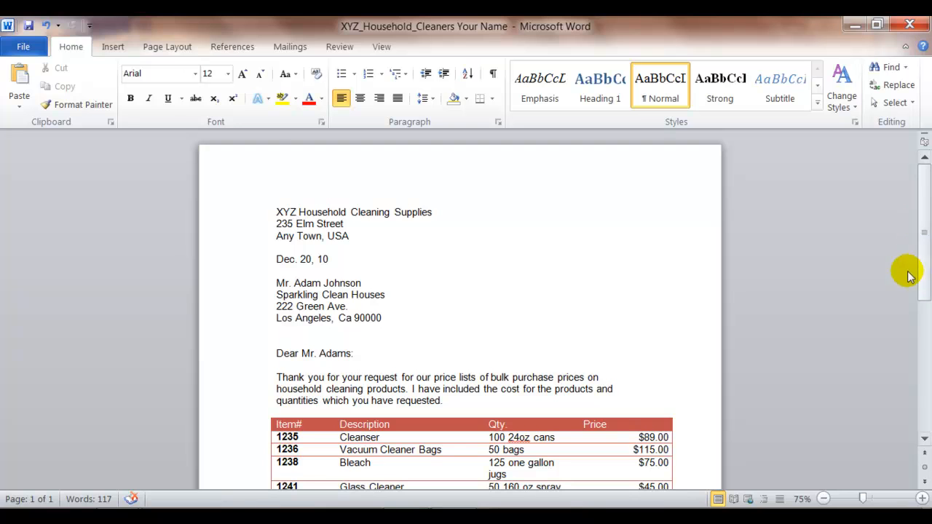
left_click(276, 212)
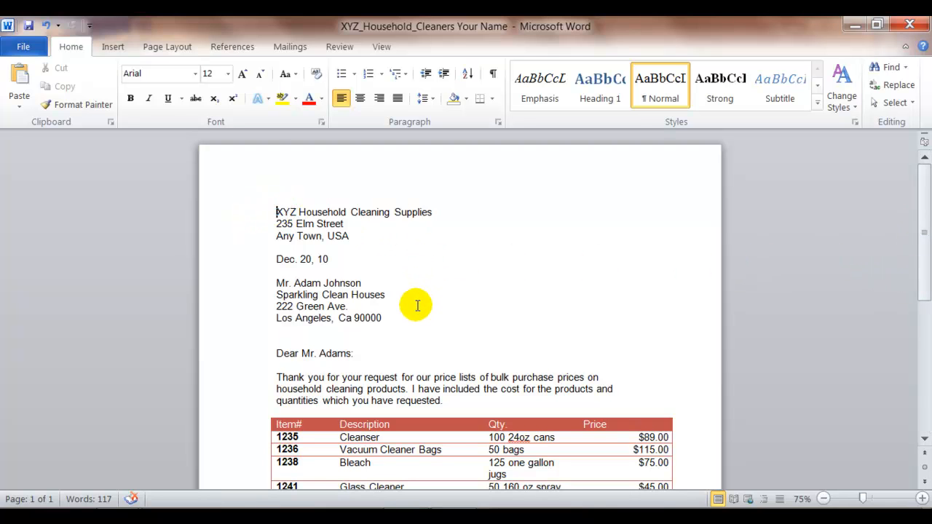
left_click(340, 47)
left_click(16, 103)
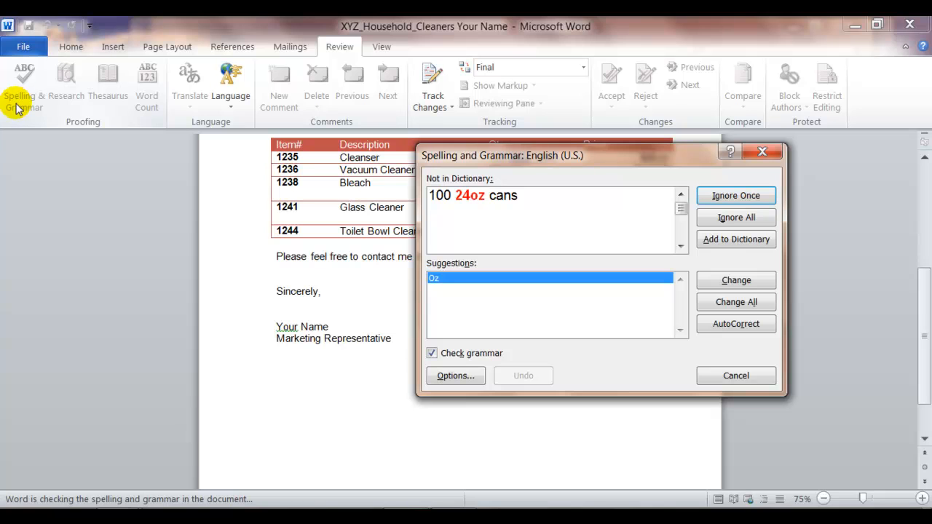
- Correct the flagged Cleanser quantity to "100 24oz. cans" in the spelling check and ignore the remaining flag on "24oz" once
left_click(481, 235)
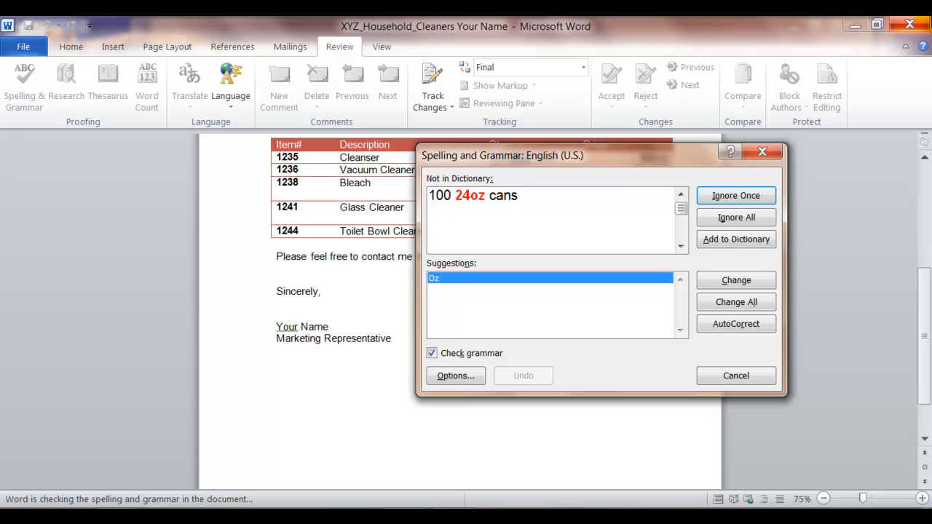
type(".")
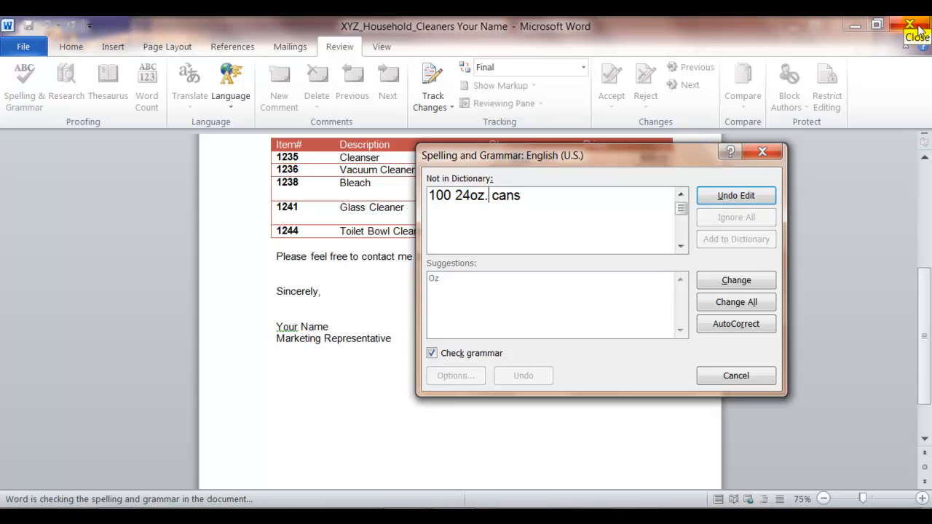
left_click(725, 284)
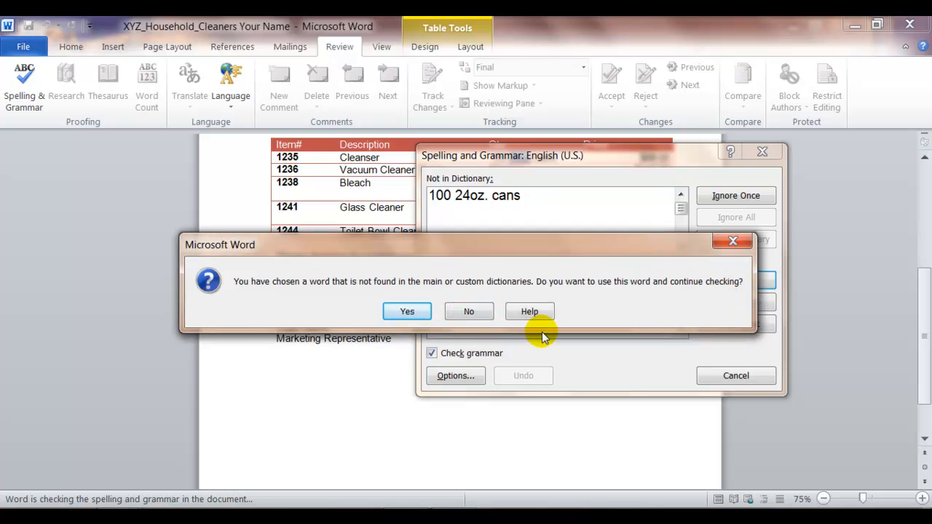
left_click(469, 313)
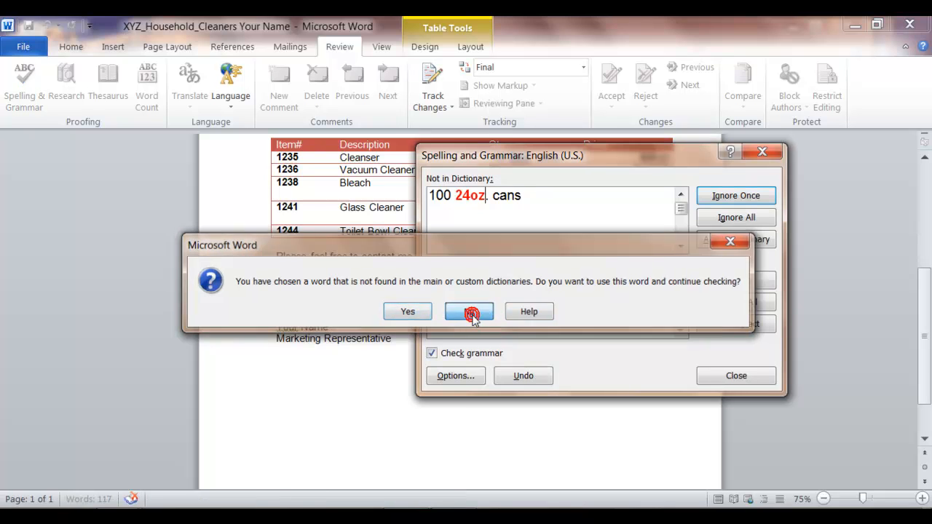
left_click(722, 193)
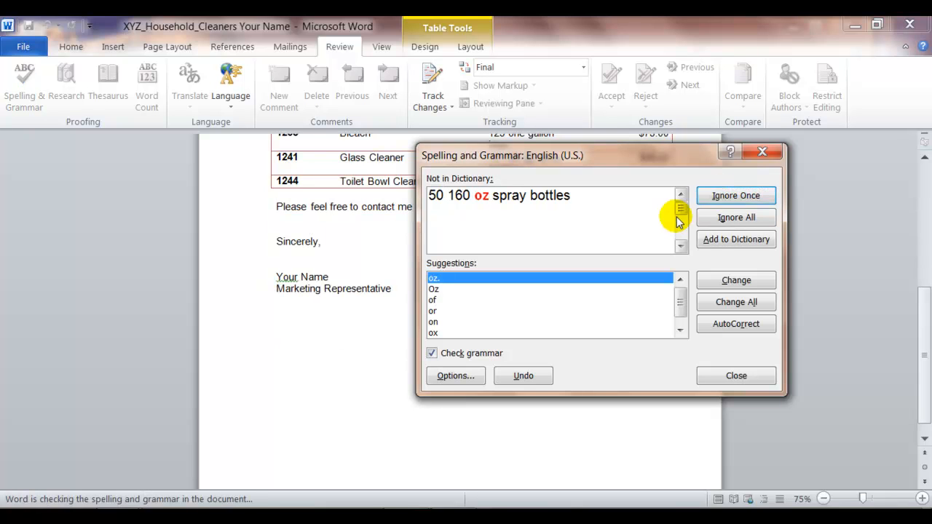
- Ignore the flagged "oz" in the Glass Cleaner quantity and "Your" in the signature once each, and finish the check
left_click(737, 198)
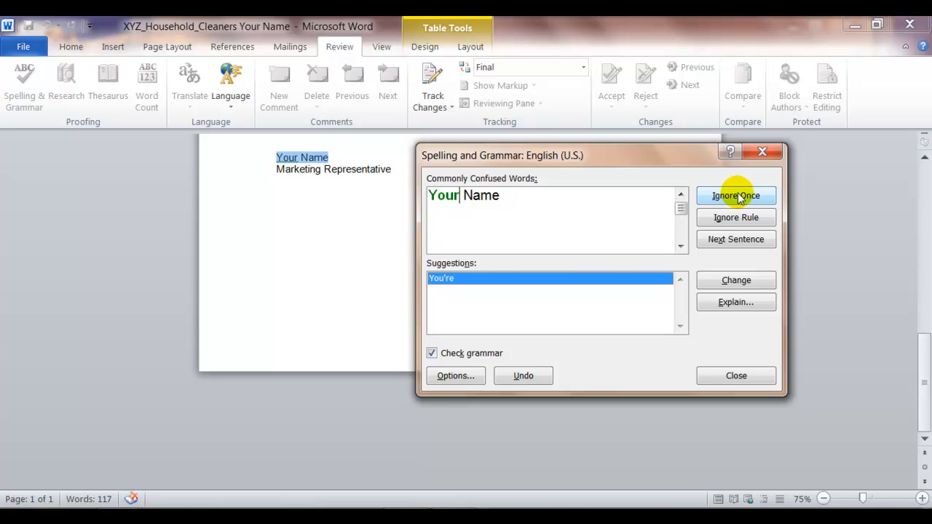
left_click(738, 196)
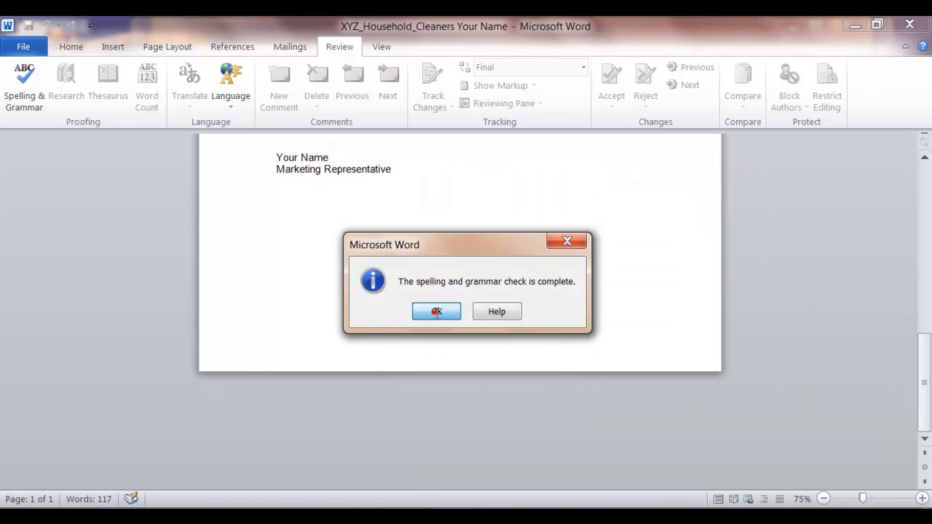
left_click(435, 311)
- Save the proofread letter under its existing file name
left_click_drag(927, 402, 915, 270)
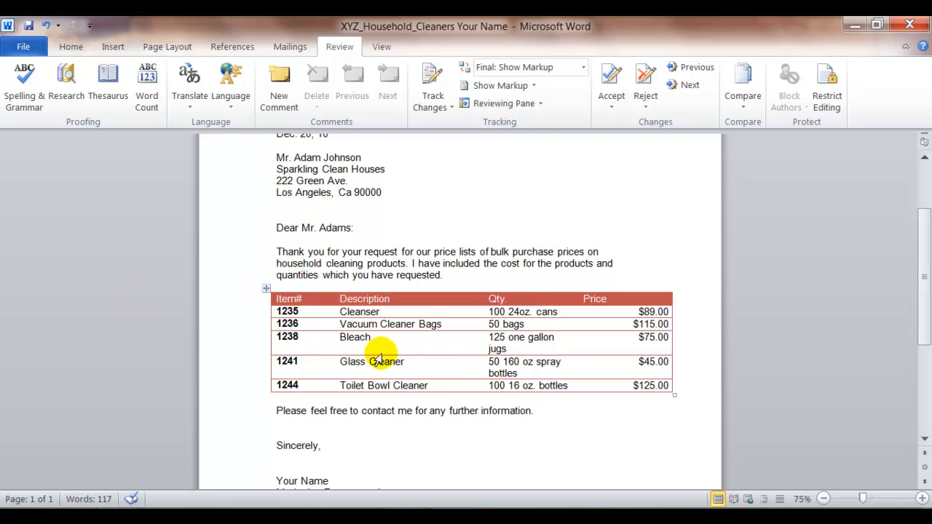
left_click(29, 26)
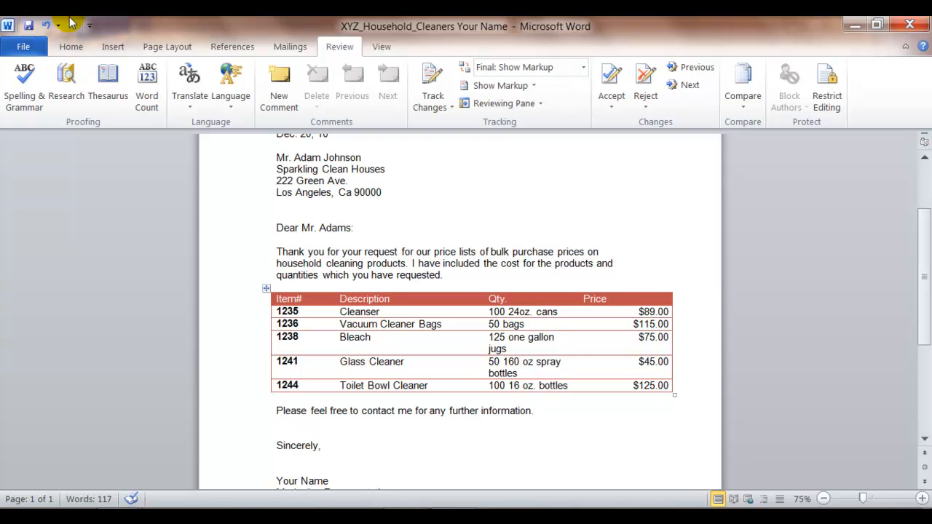
left_click(23, 46)
left_click(35, 75)
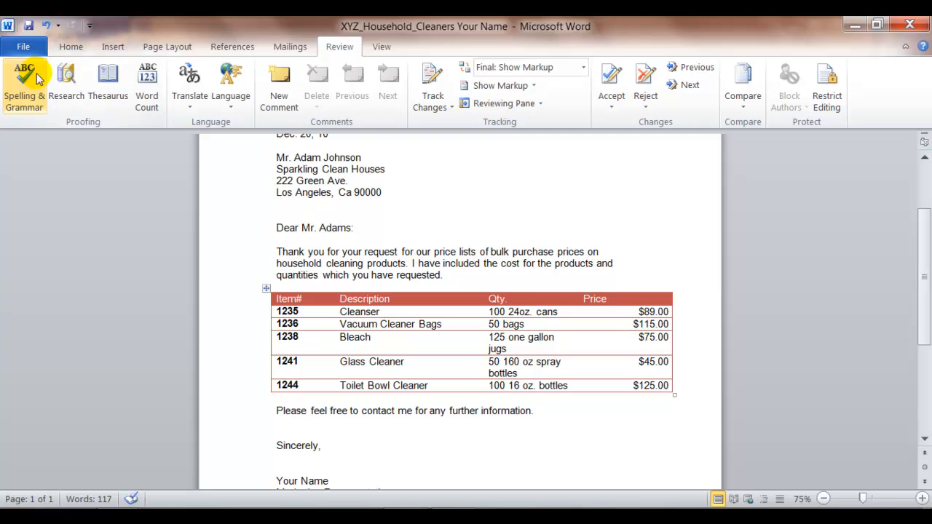